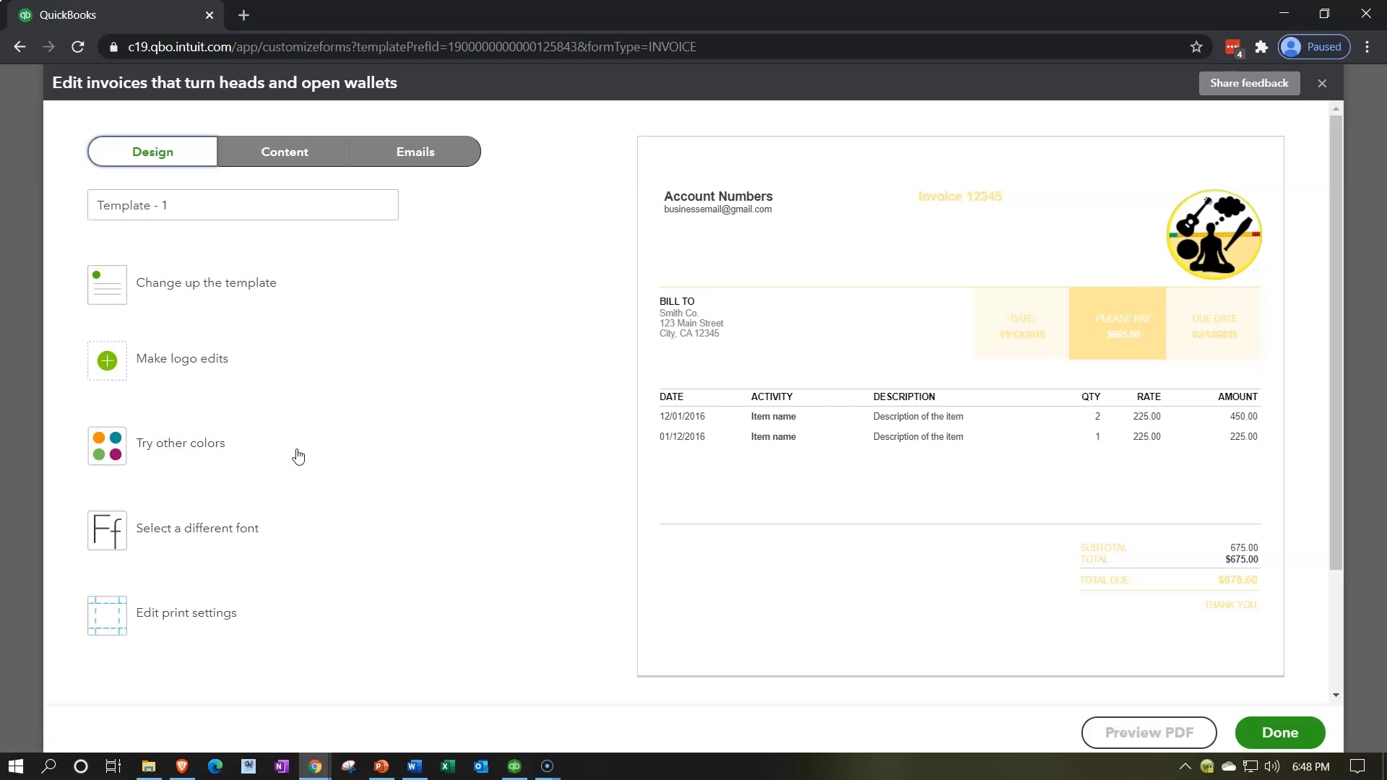
Switch to Content and open the header section's business name, phone, email and form fields
click(279, 154)
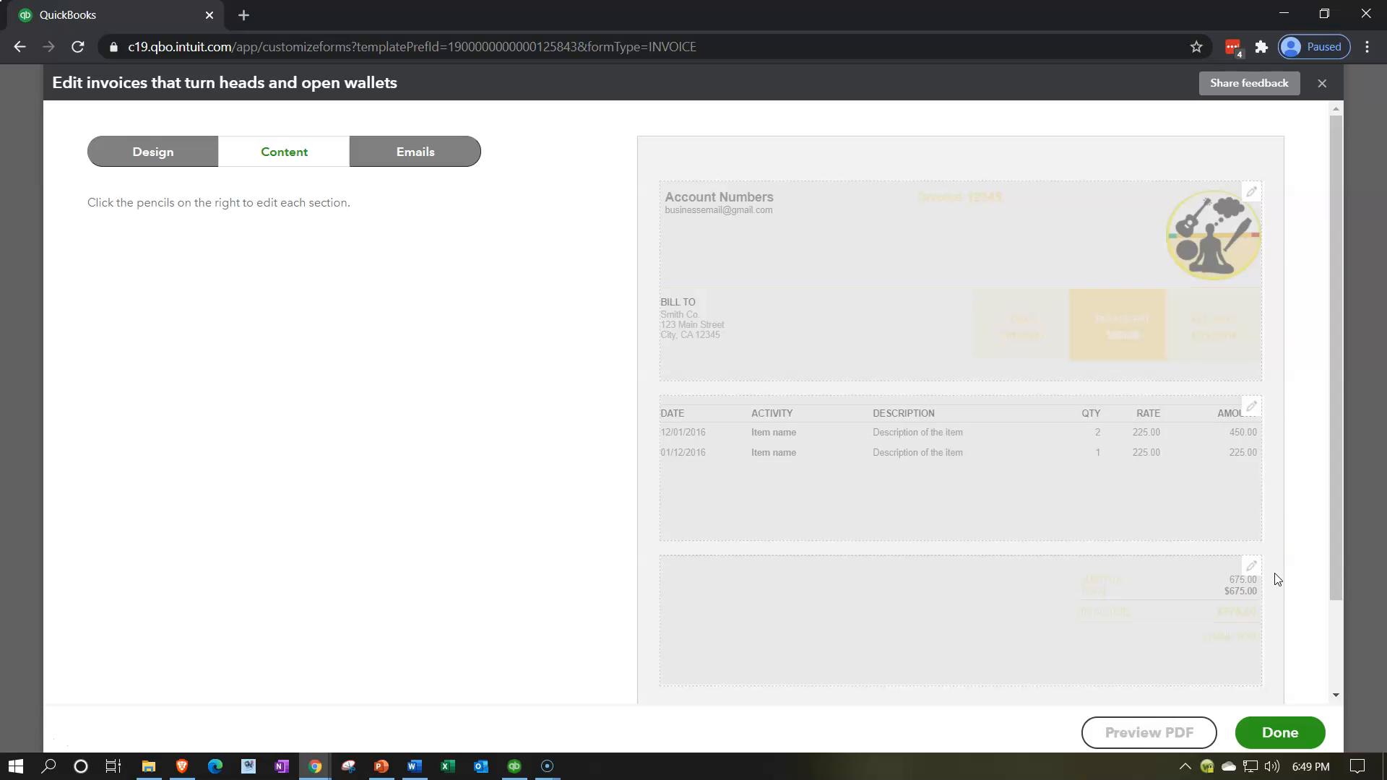
click(999, 240)
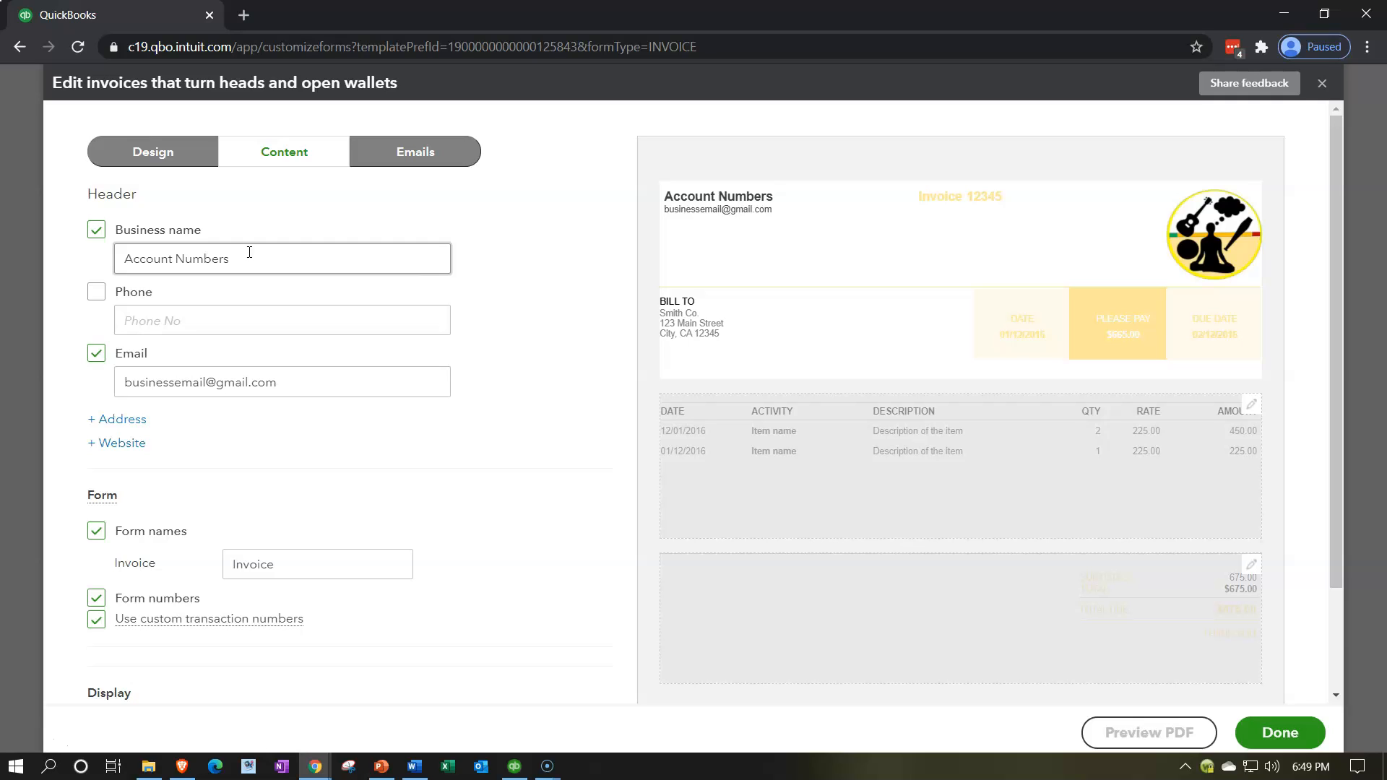
Replace the header's business name with Bookkeping
drag(249, 253, 78, 246)
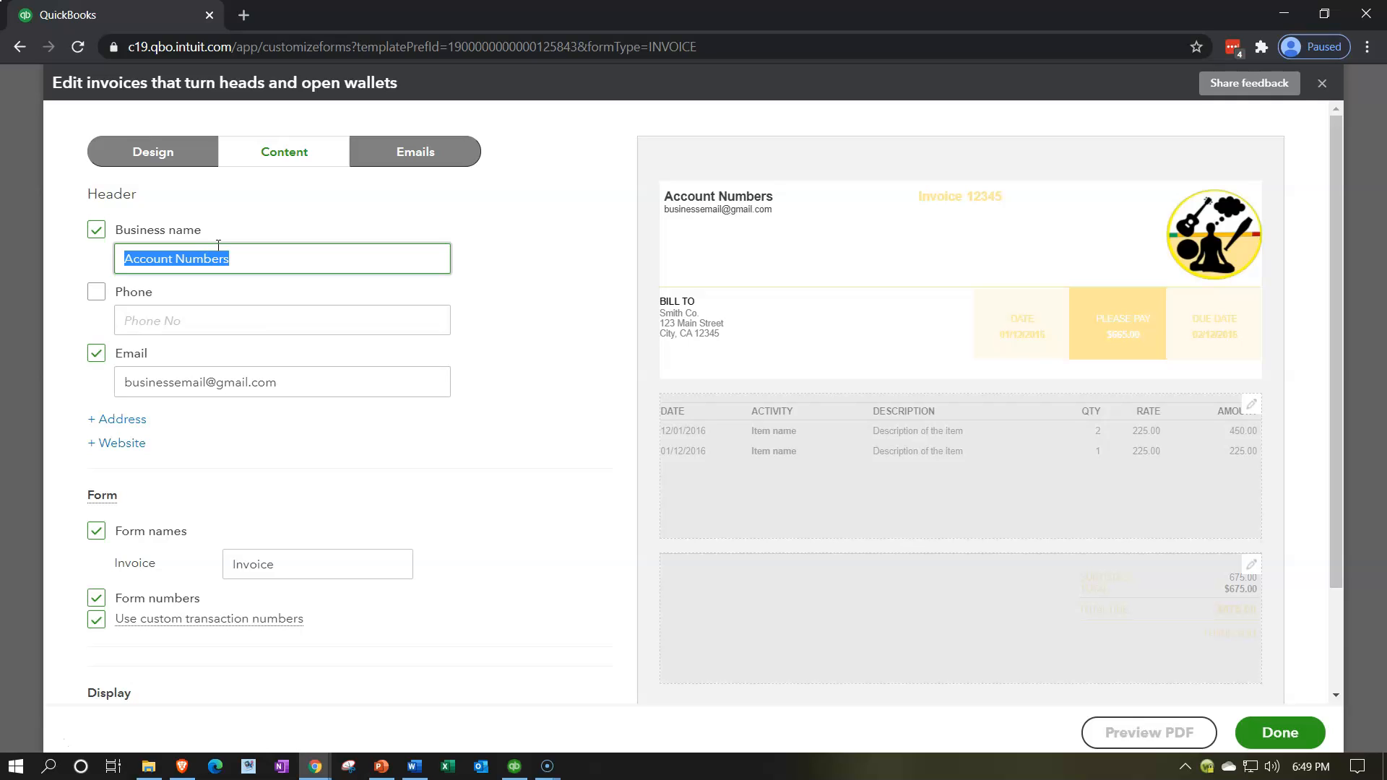
text(Accounting)
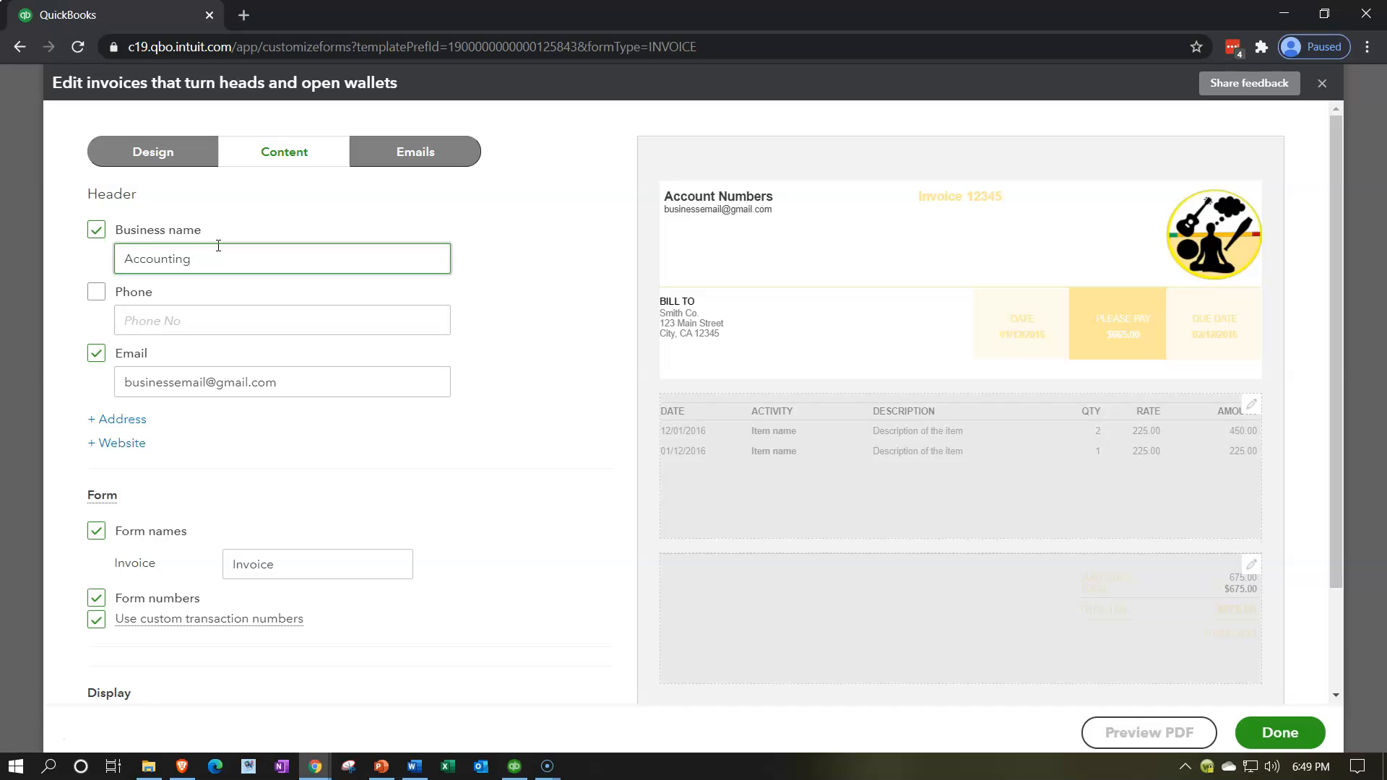
key(ctrl+a)
key(BackSpace)
text(Bookkkeping)
click(156, 263)
key(BackSpace)
click(134, 320)
text(555)
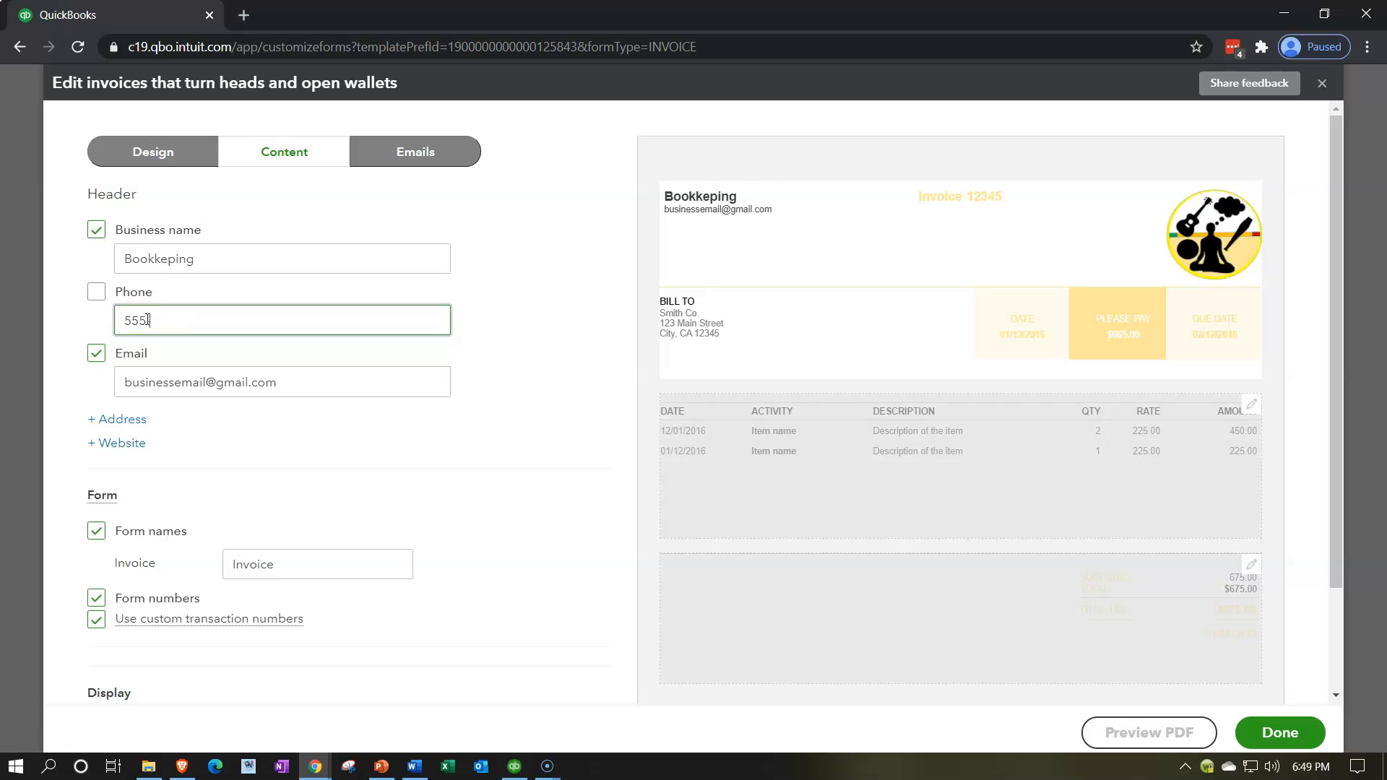
text(555-5555)
key(Tab)
key(Tab)
click(148, 320)
text(-)
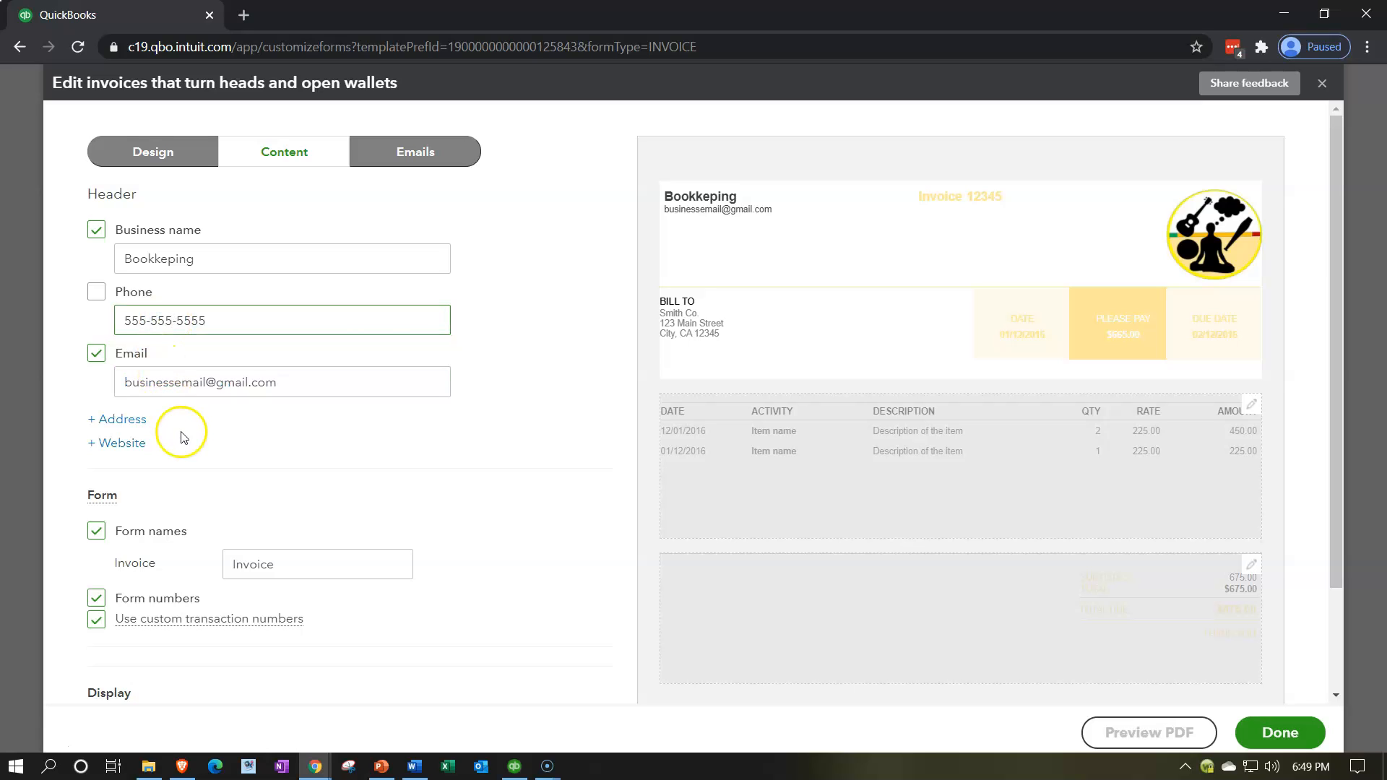
Add the business address 610 N Canon Dr, Beverly Hills, CA 90210 to the header
click(112, 419)
text(610)
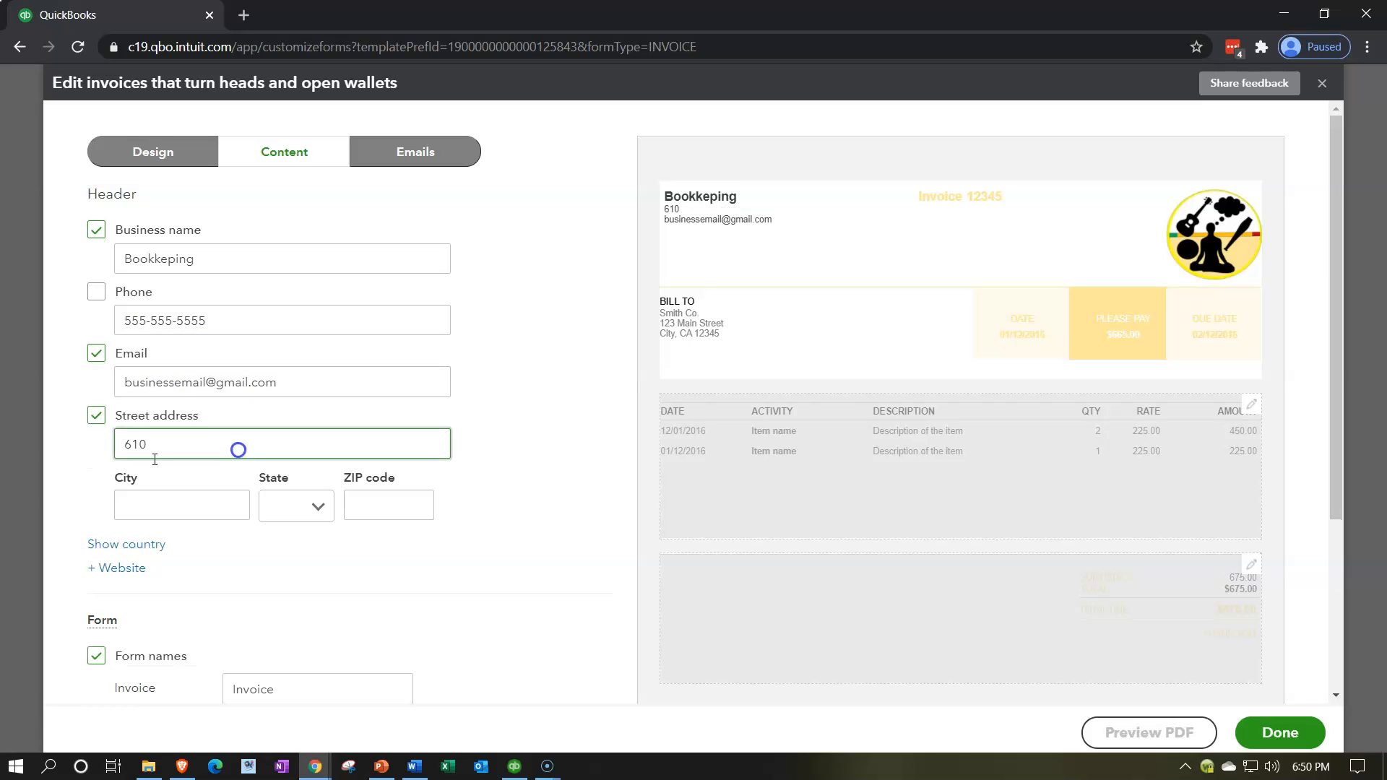
text( N)
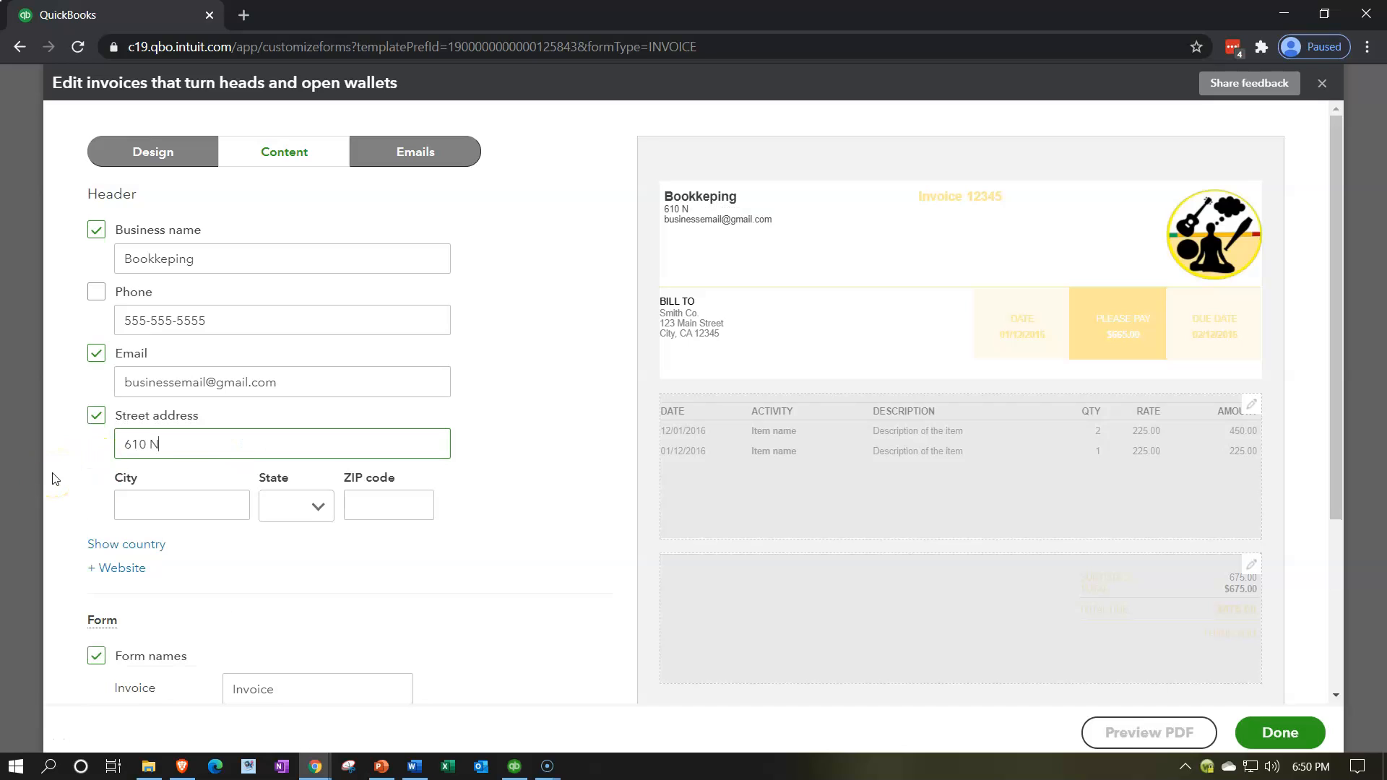
text( Canon Dr)
key(Tab)
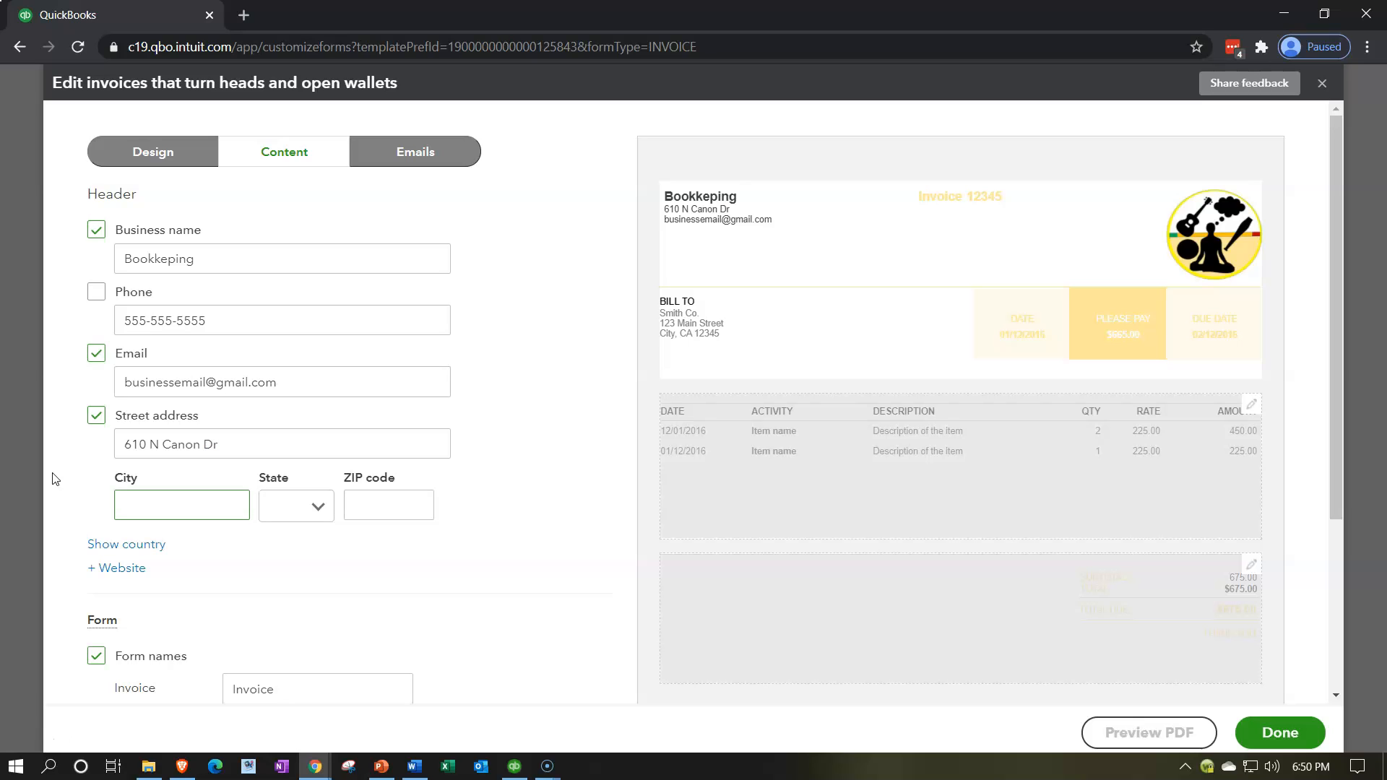
text(Bev)
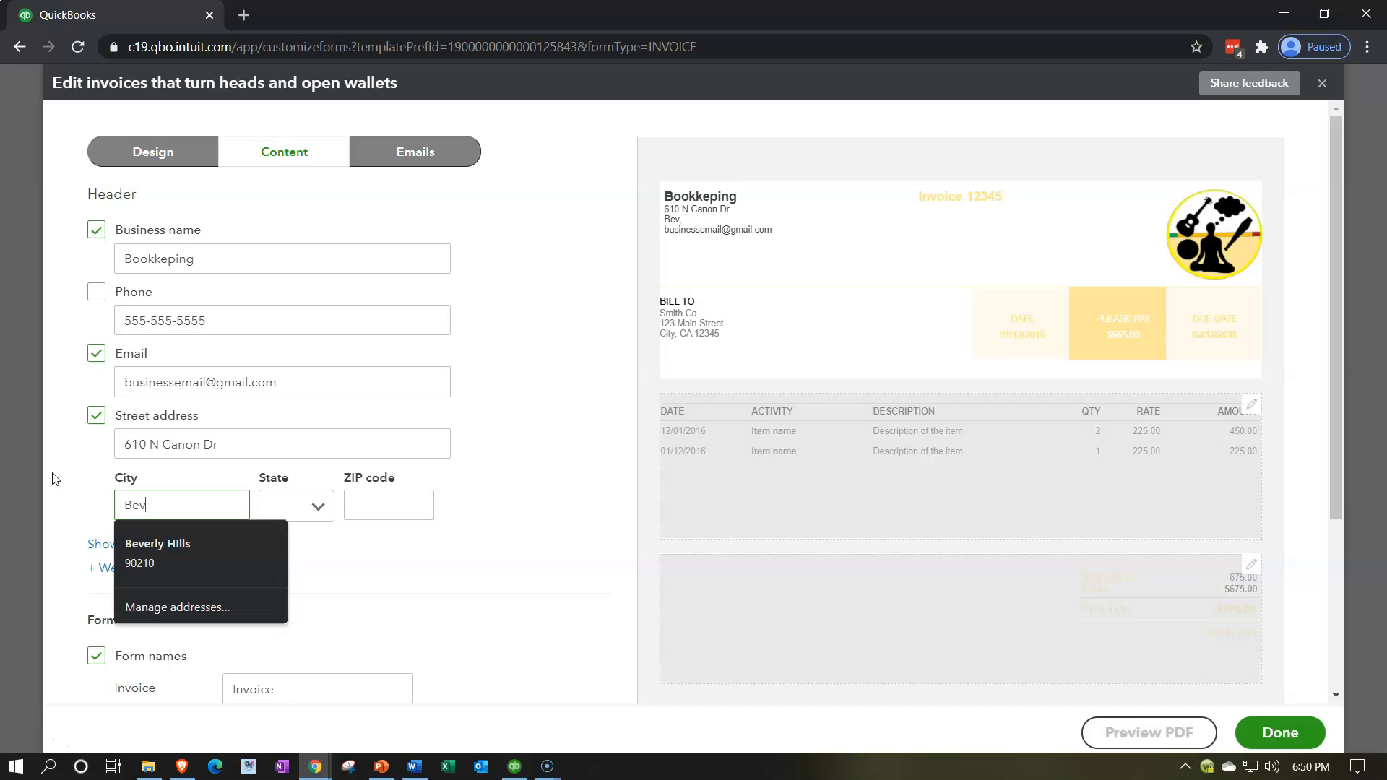
text(erly Hills)
key(Tab)
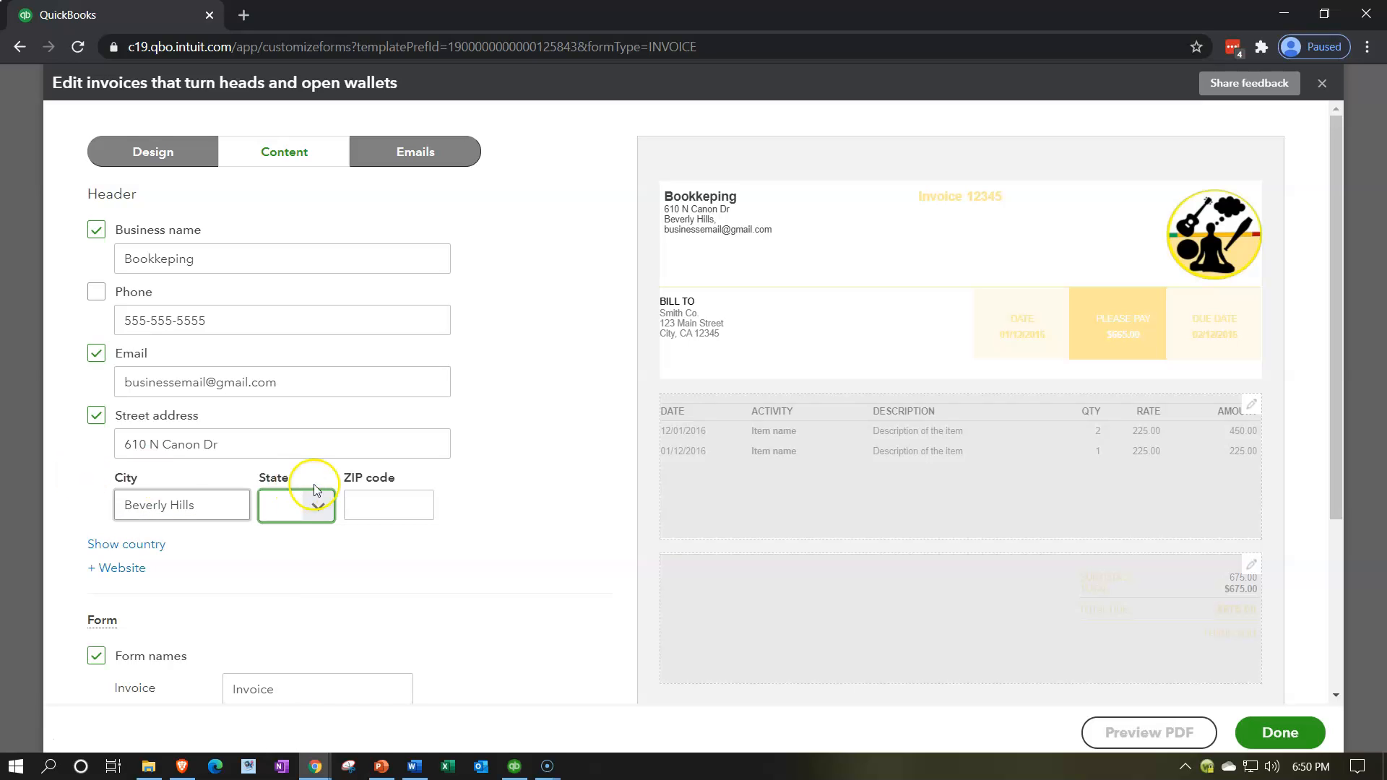
click(318, 506)
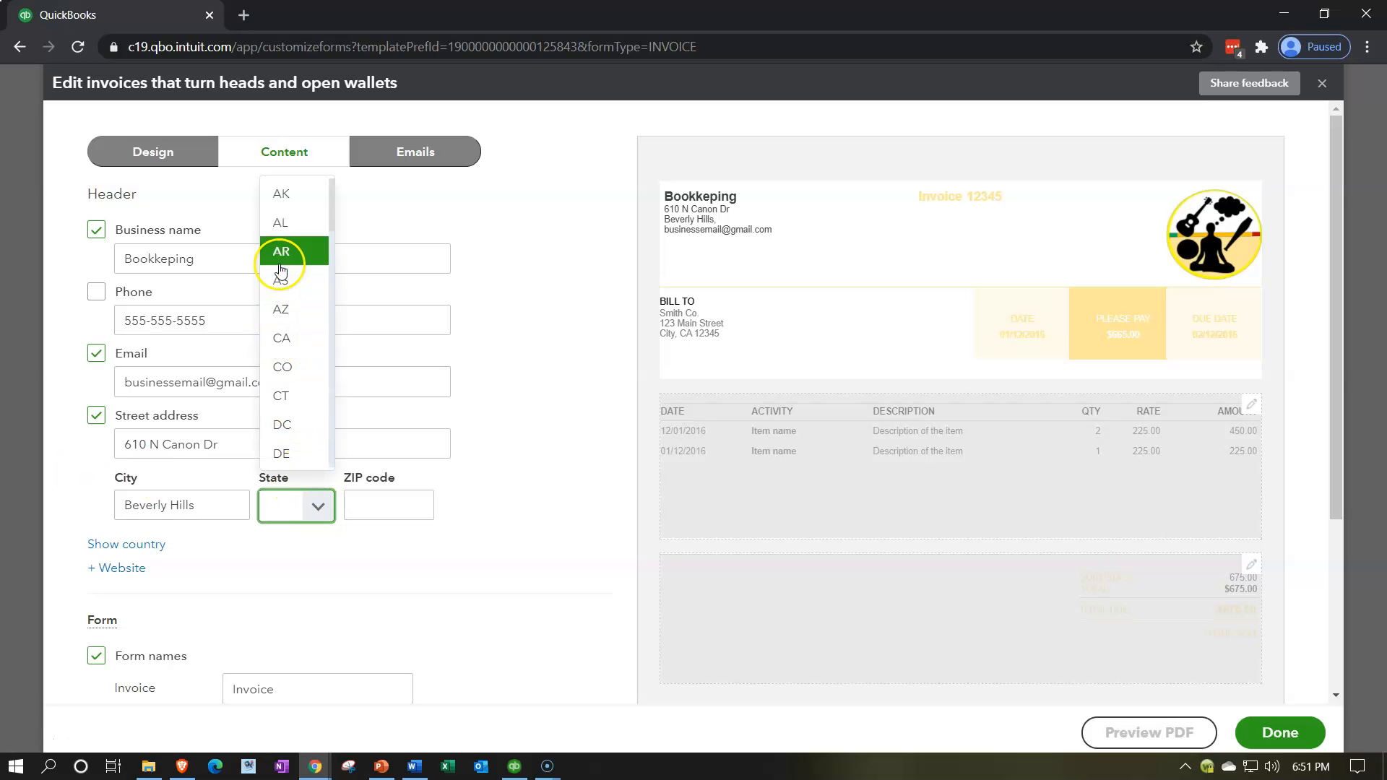
scroll(285, 325, down, 1)
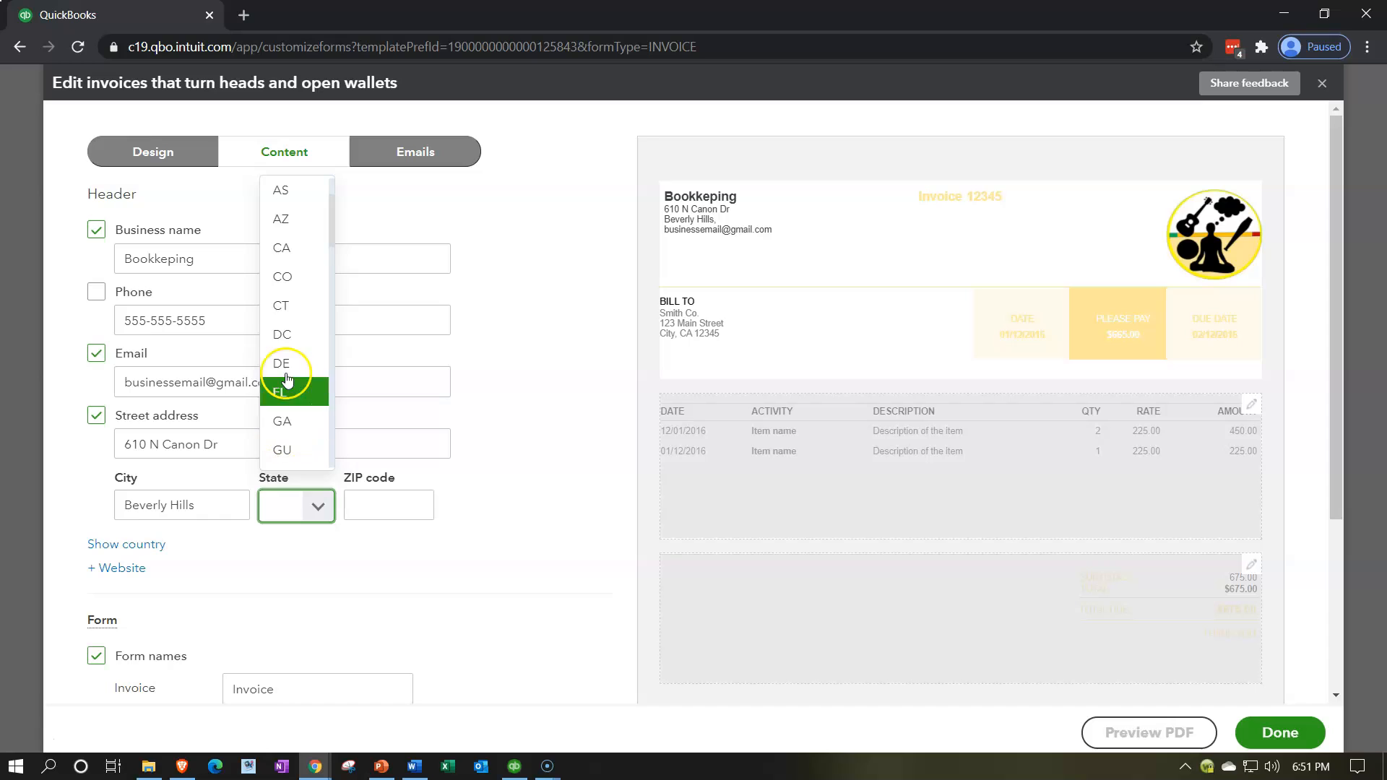
click(283, 246)
click(380, 506)
text(90210)
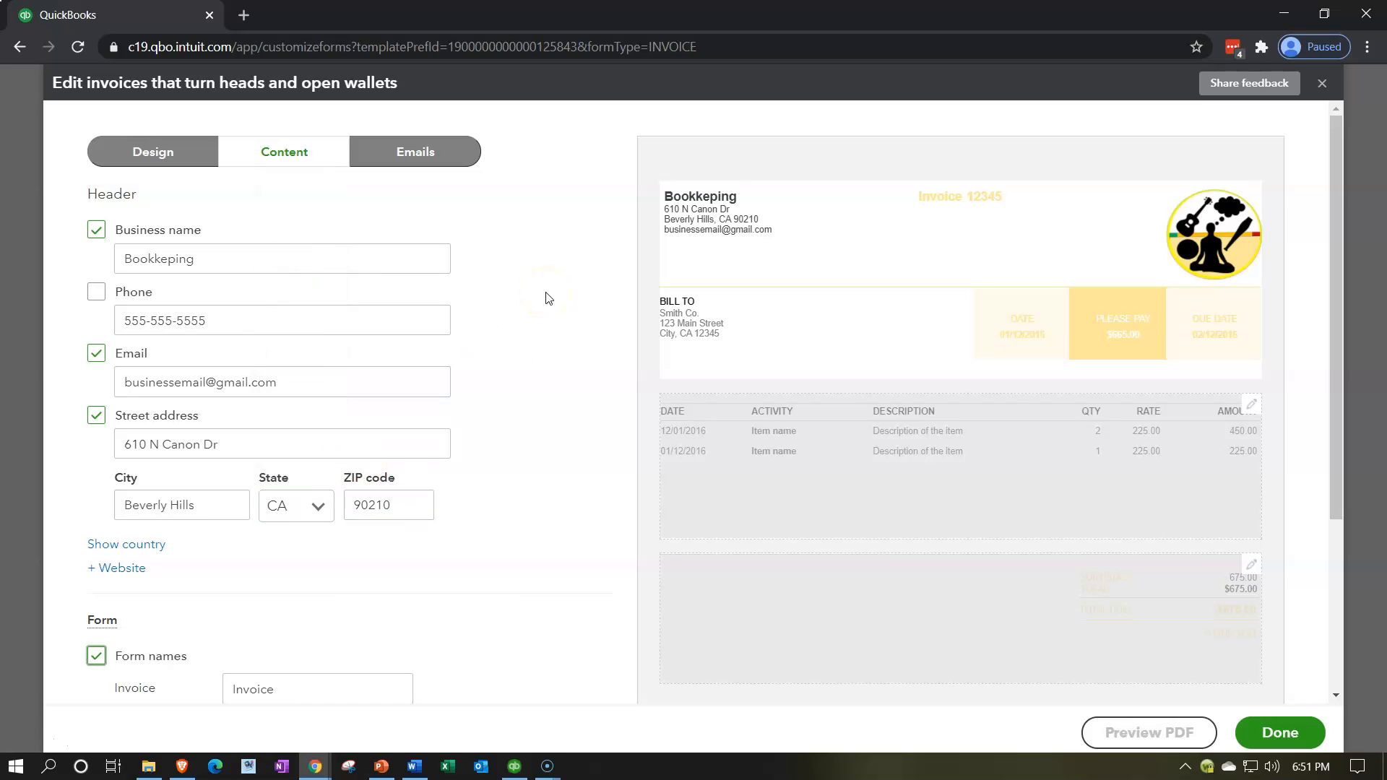
scroll(549, 298, down, 2)
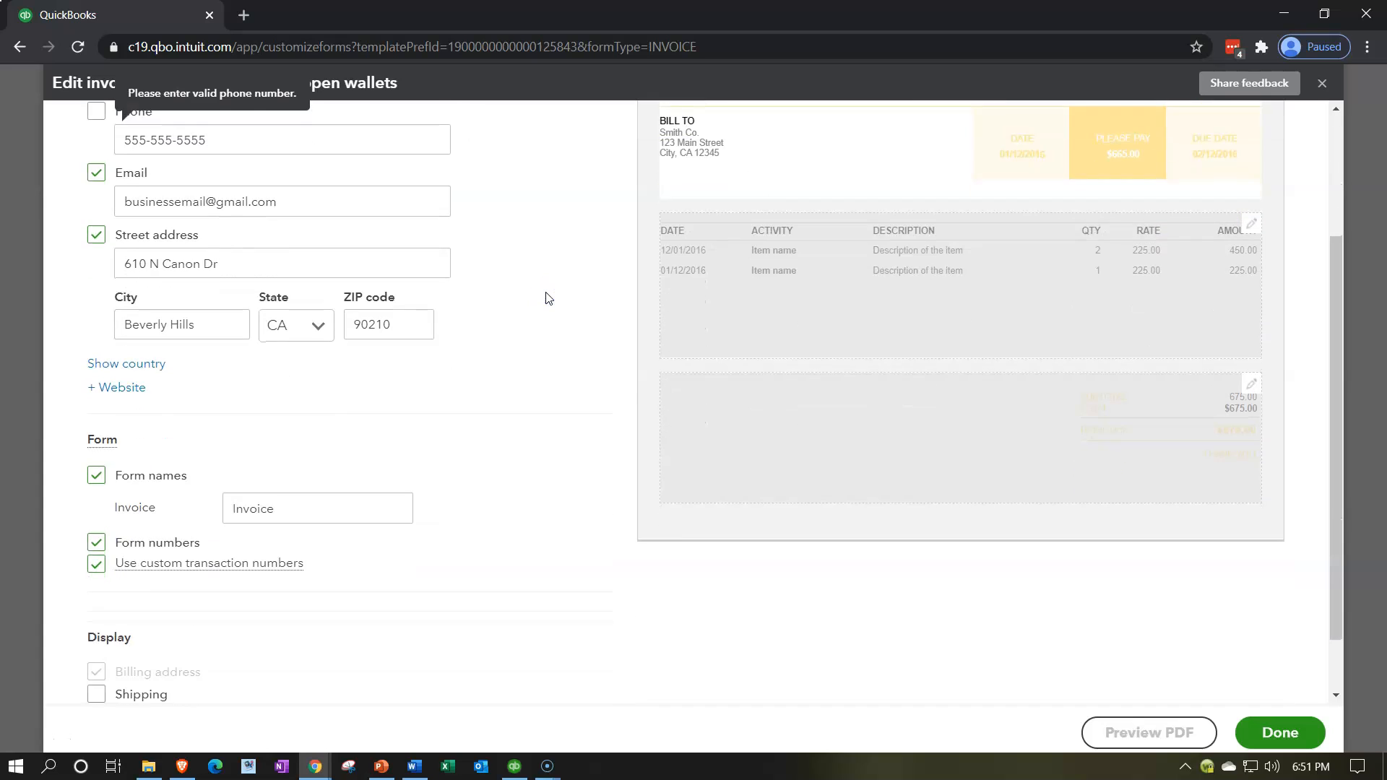
Rename the form from Invoice to Bill so the preview reads Bill 12345
scroll(544, 296, down, 1)
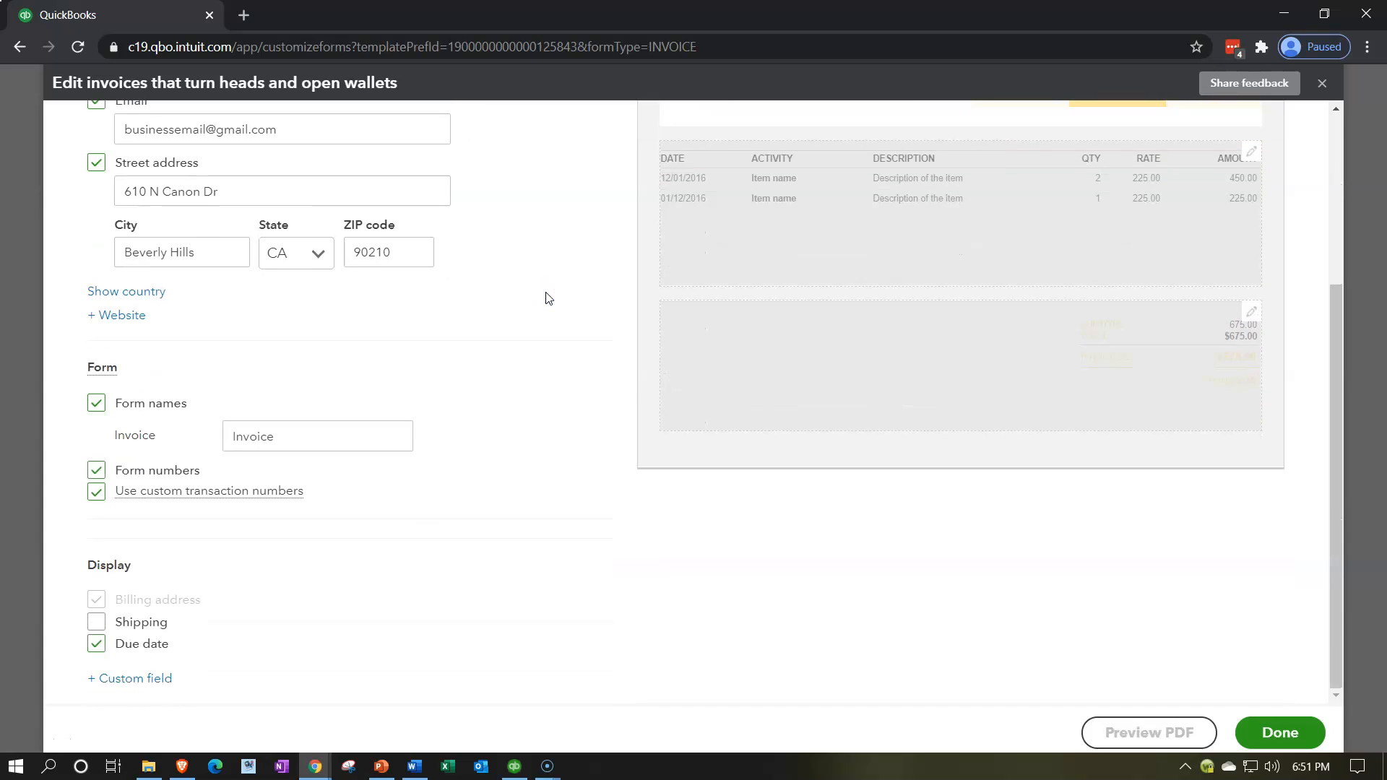
double_click(348, 441)
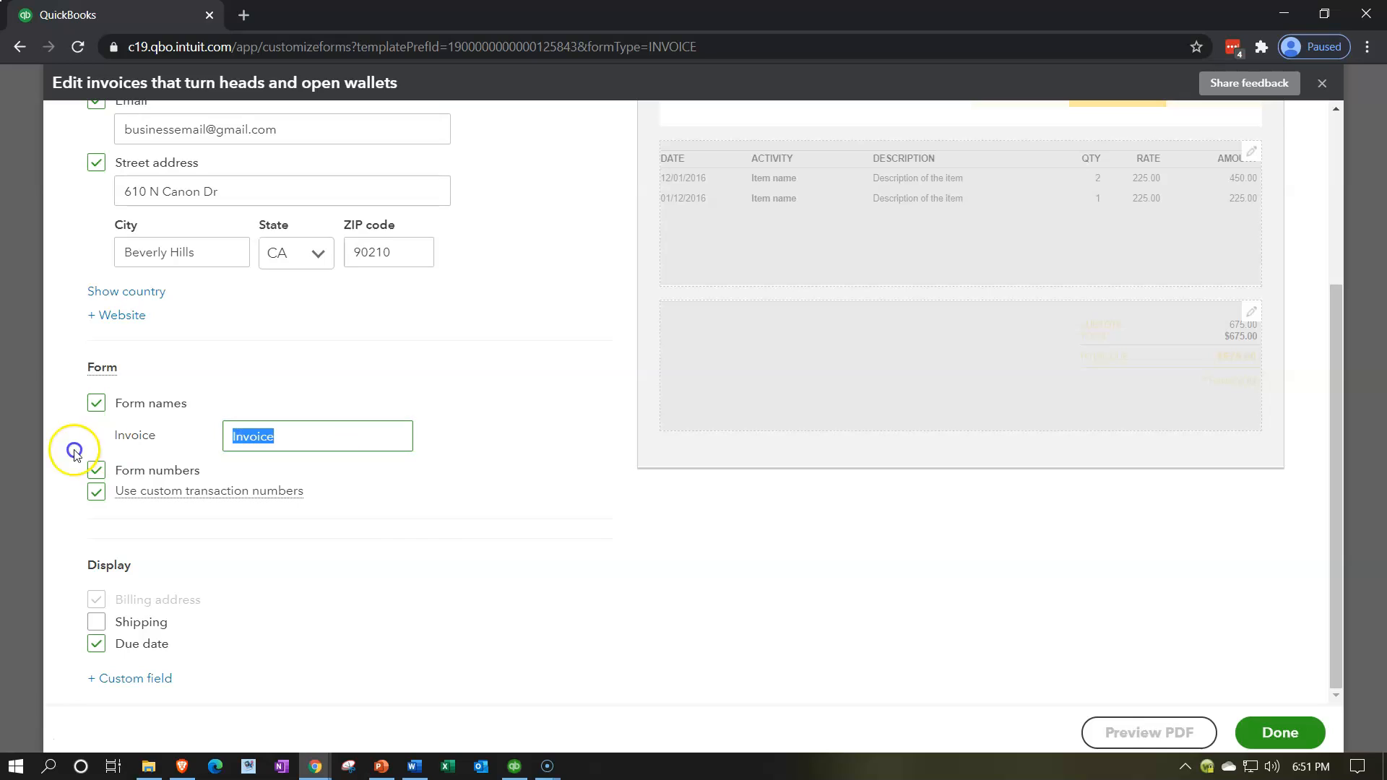
text(Bill)
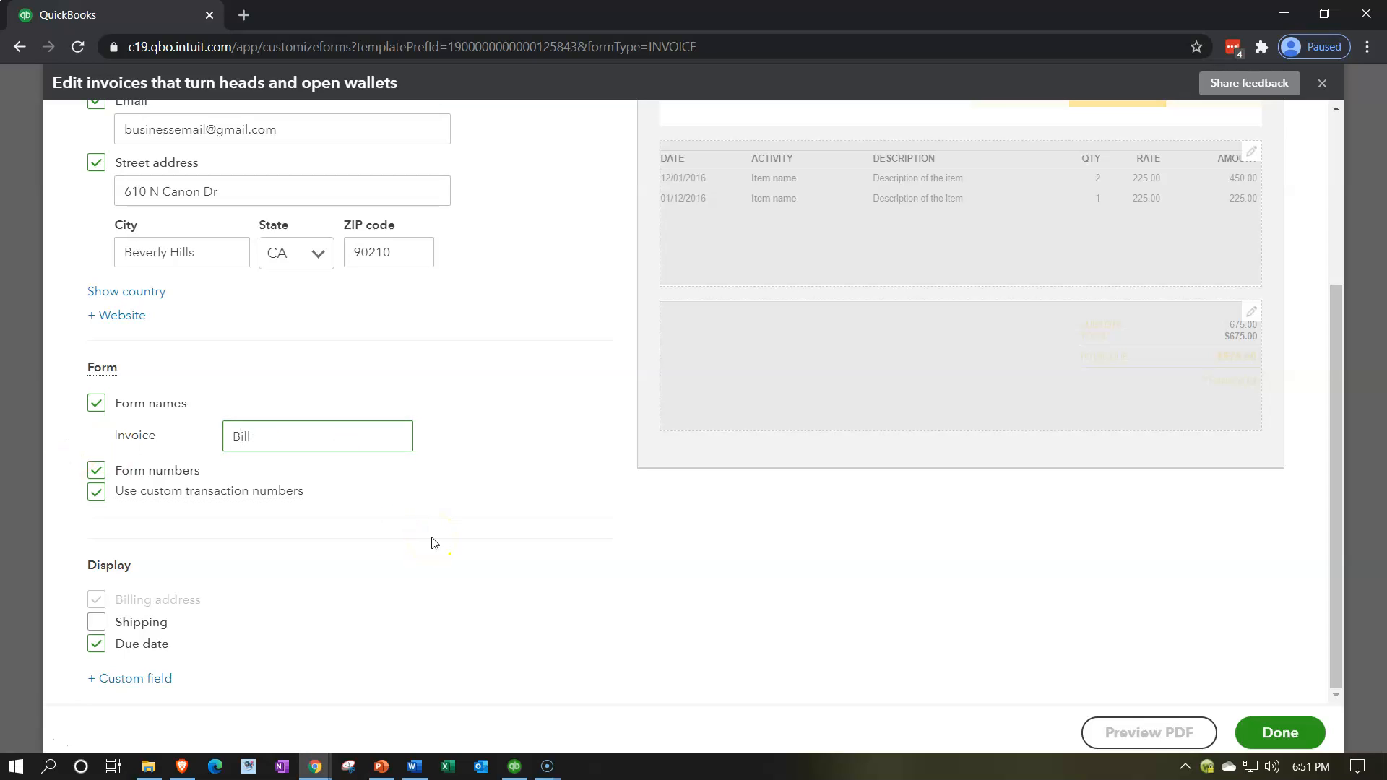
click(459, 477)
scroll(461, 477, up, 4)
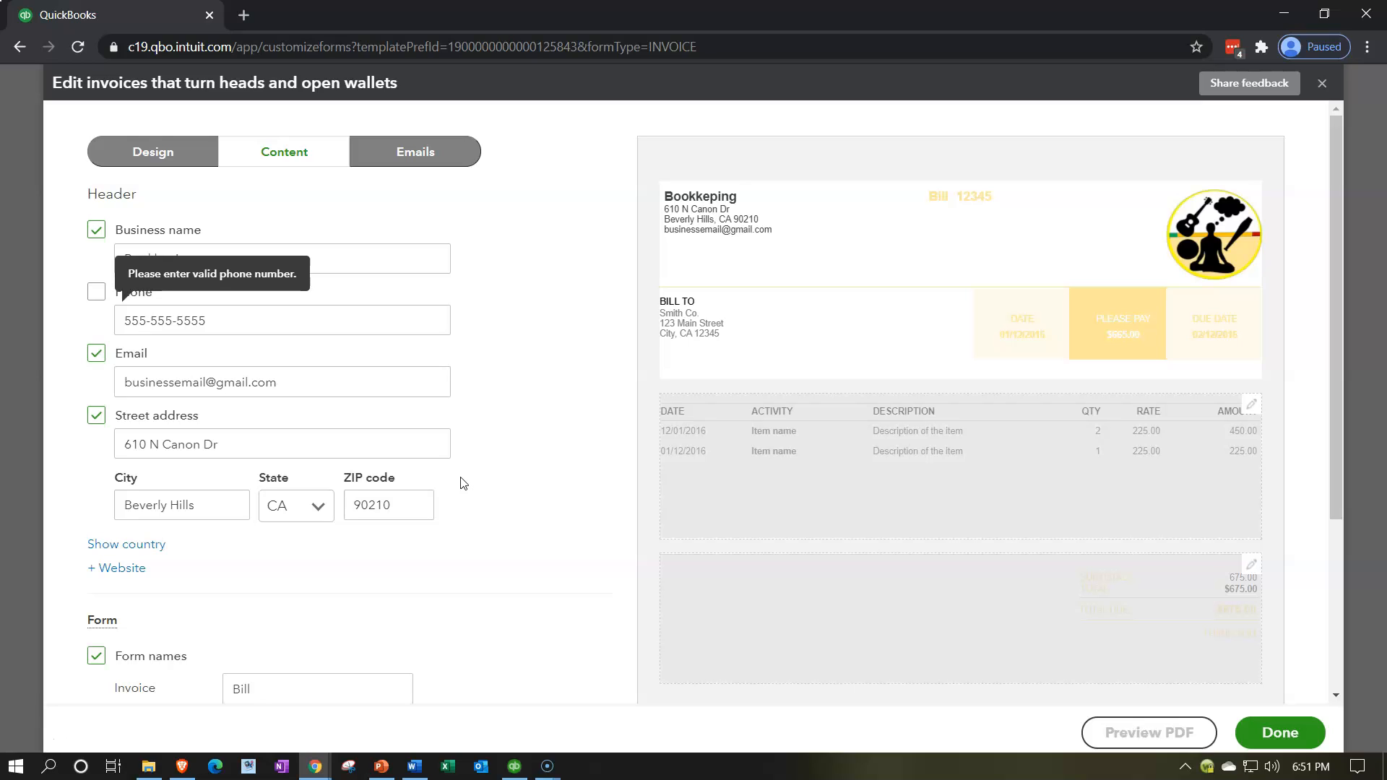
Switch on Form numbers and Use custom transaction numbers in the Form section
click(1018, 231)
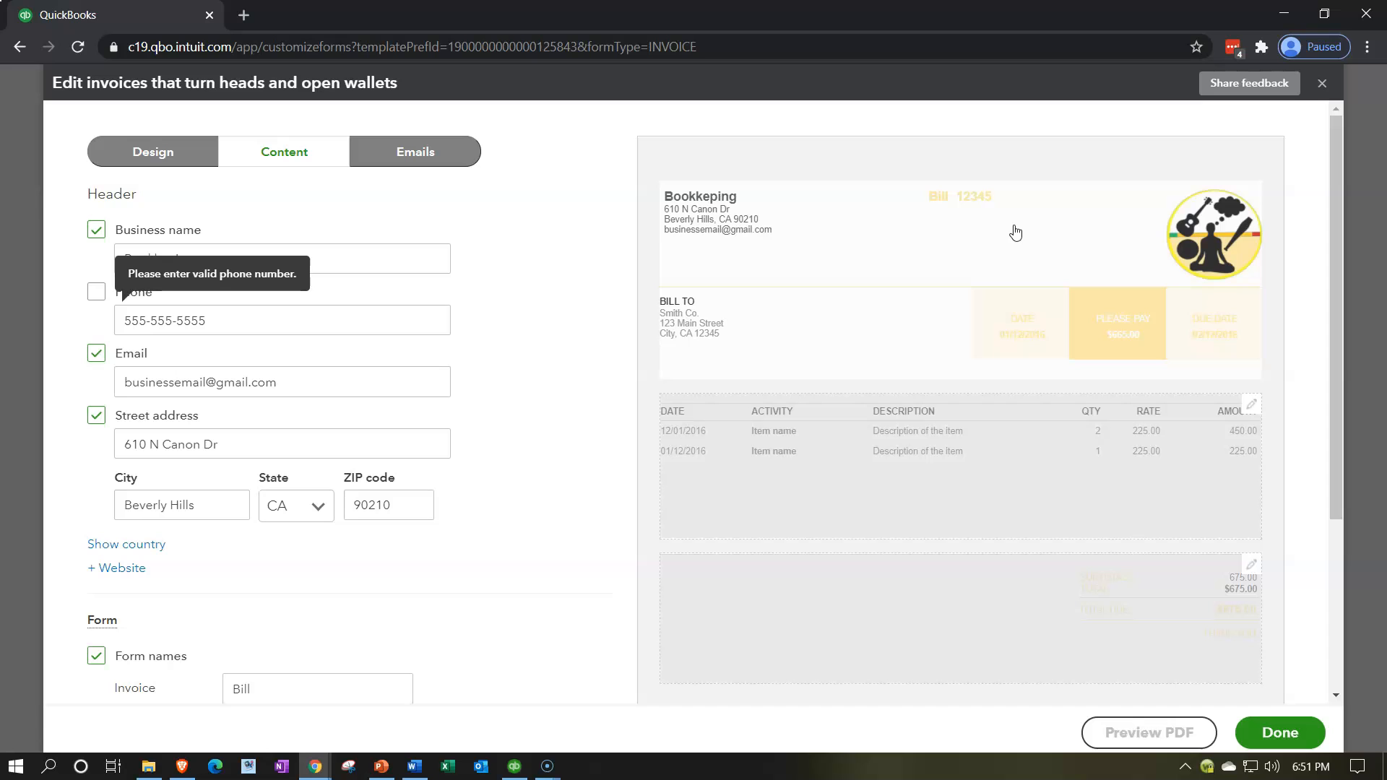
scroll(564, 442, down, 3)
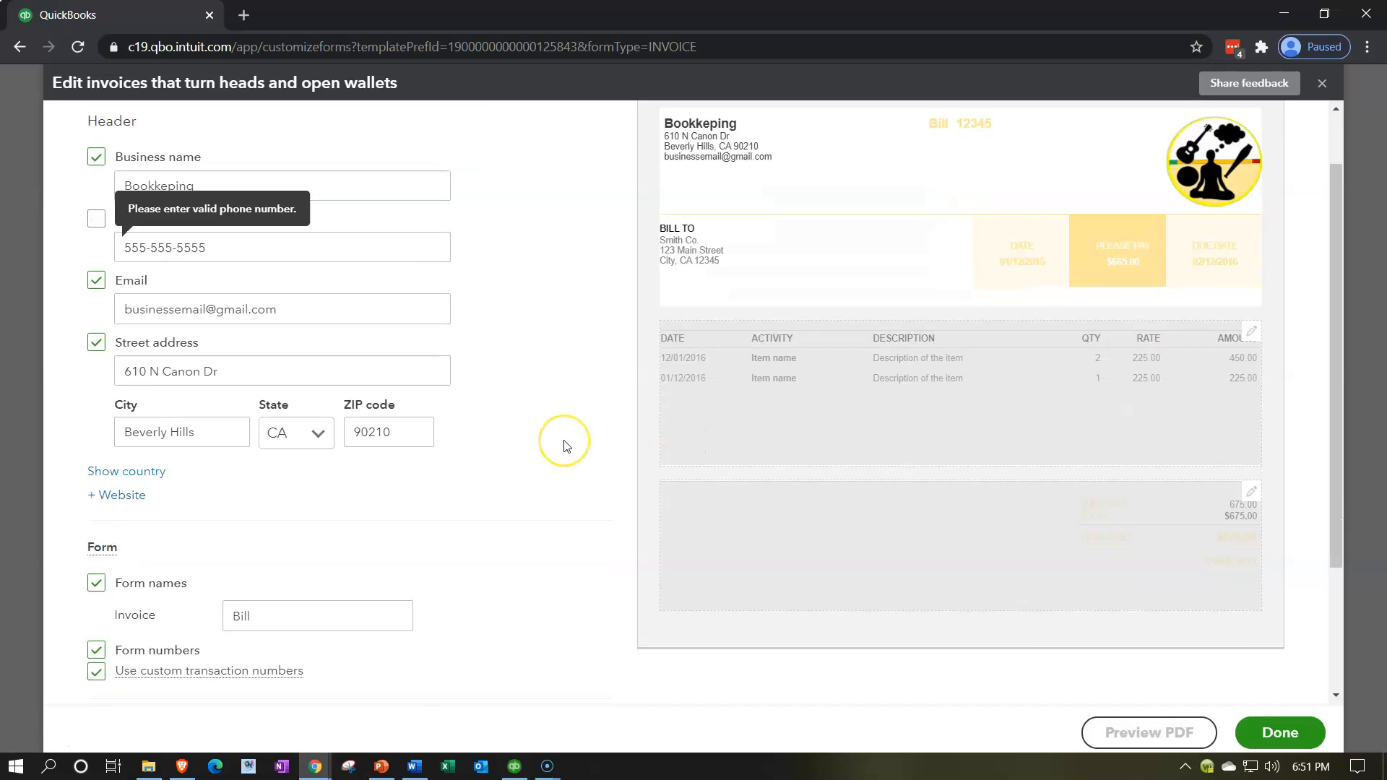
scroll(567, 445, down, 1)
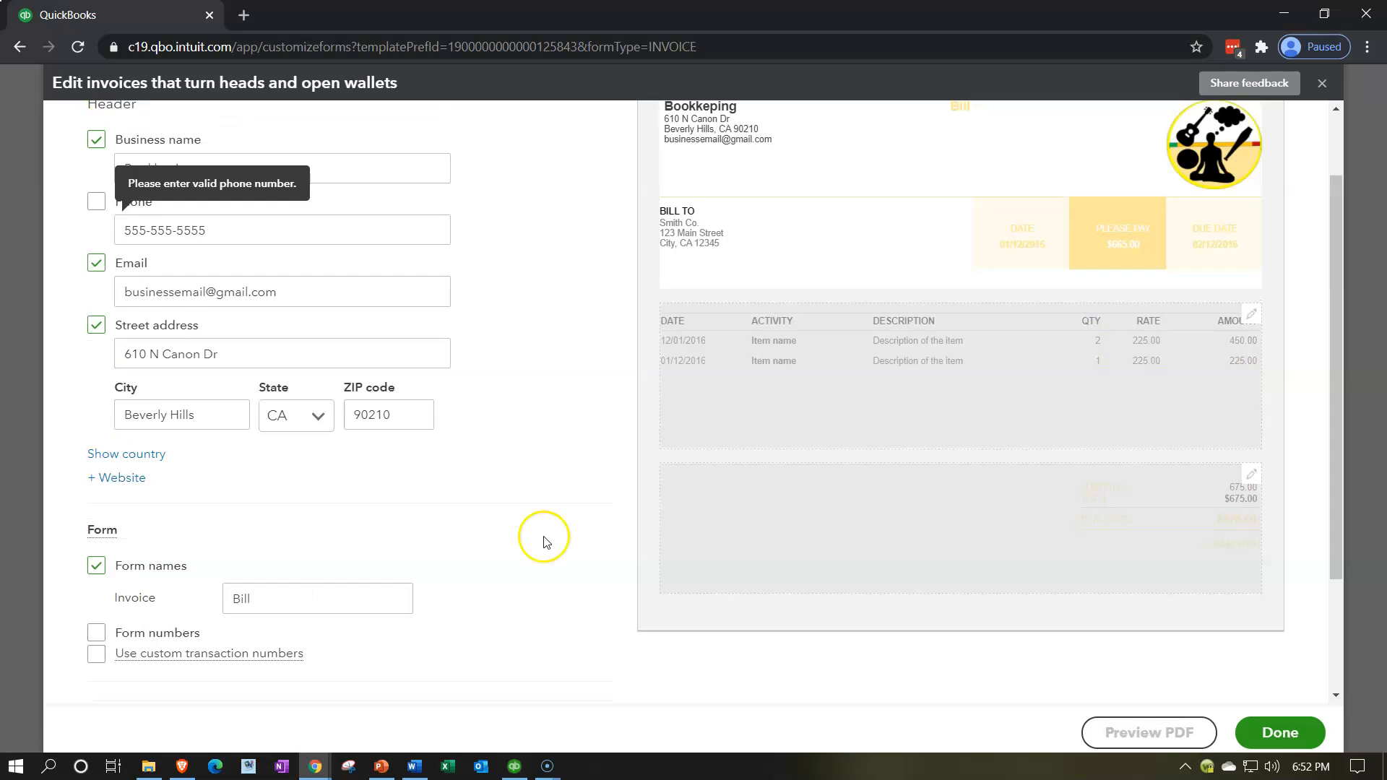
scroll(545, 542, up, 1)
scroll(205, 654, down, 1)
click(97, 633)
scroll(887, 315, up, 1)
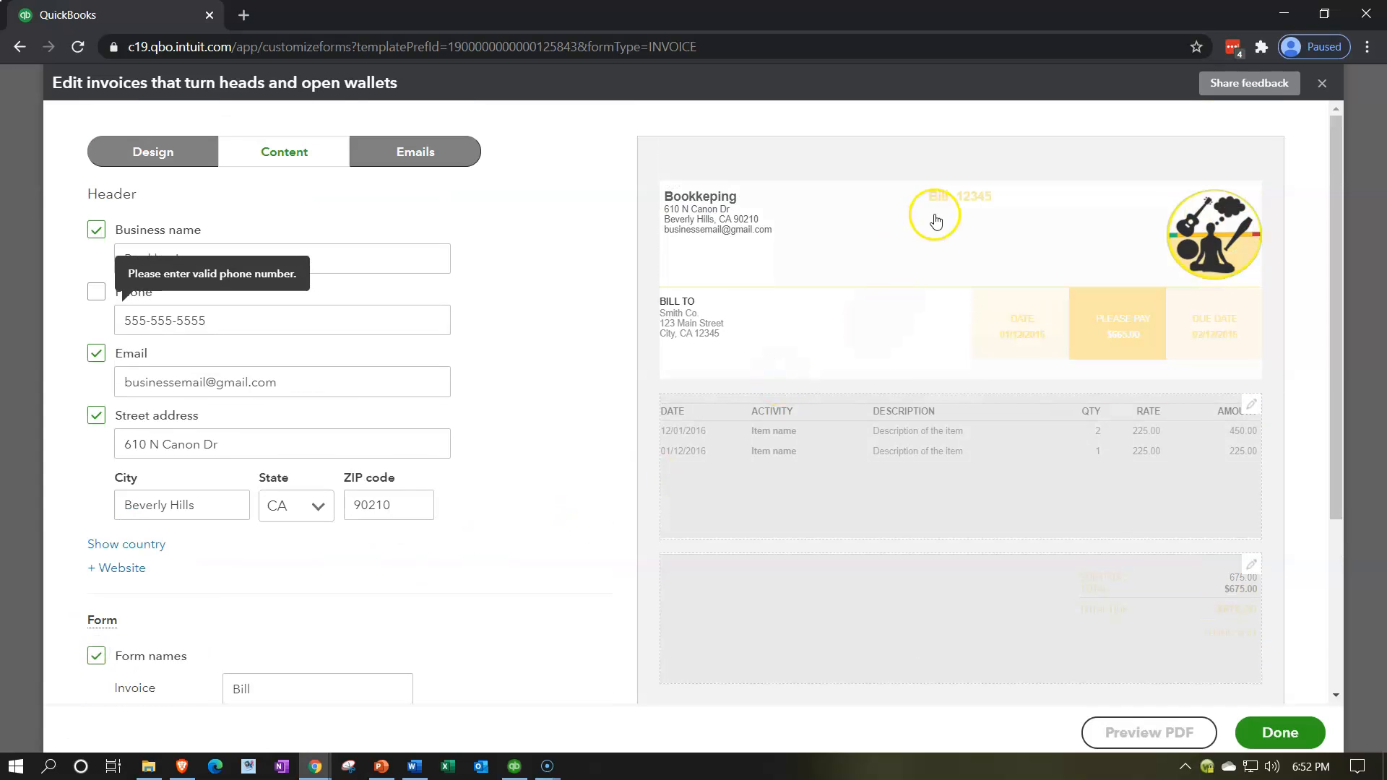
scroll(154, 511, down, 2)
click(96, 543)
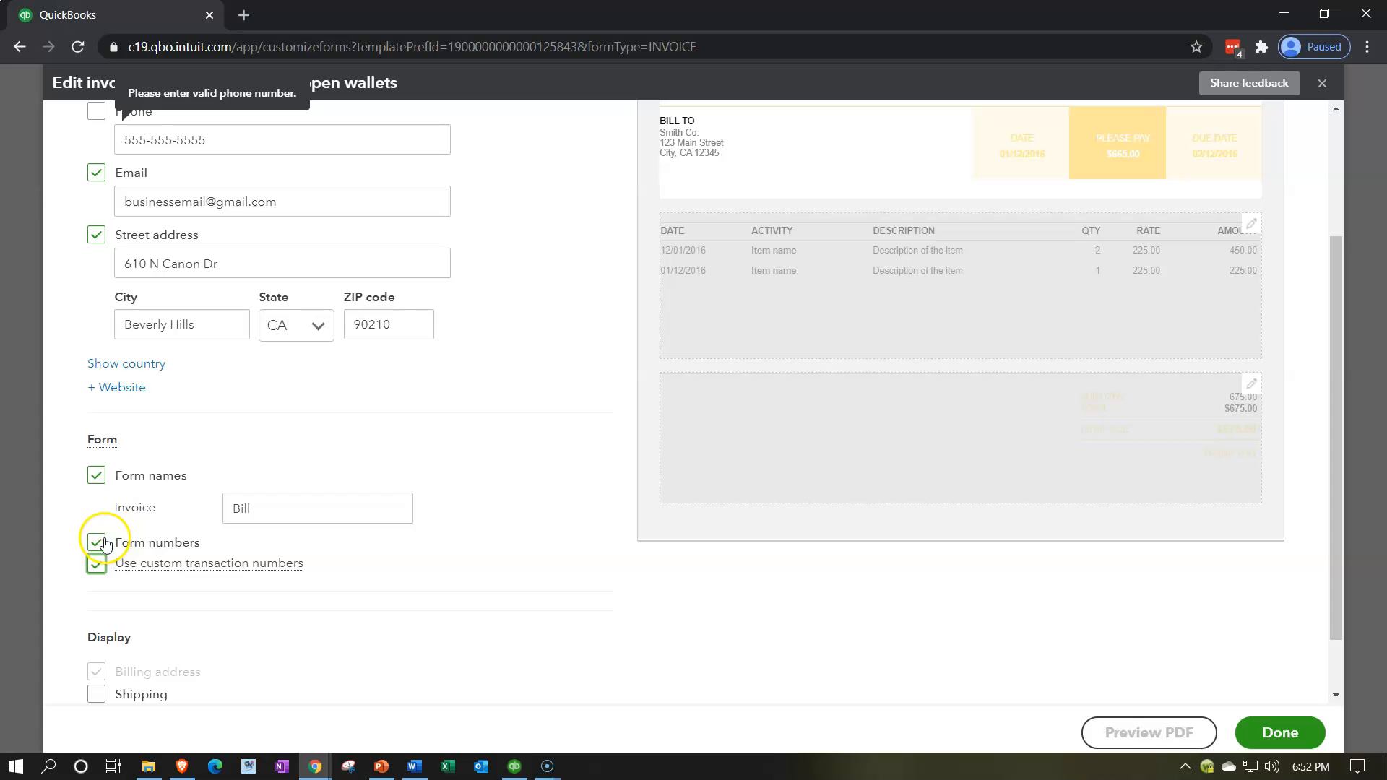
scroll(686, 376, up, 2)
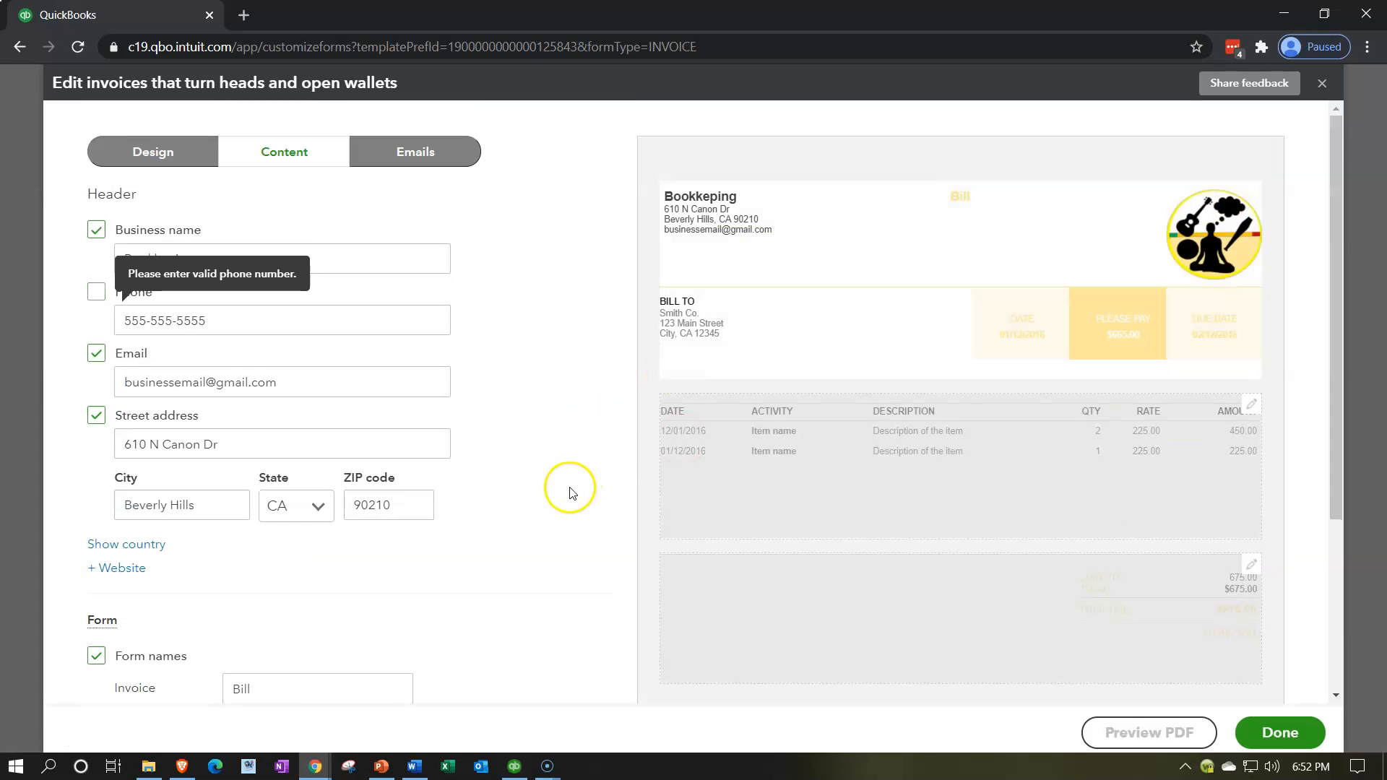
scroll(340, 506, down, 2)
click(96, 541)
scroll(57, 521, down, 1)
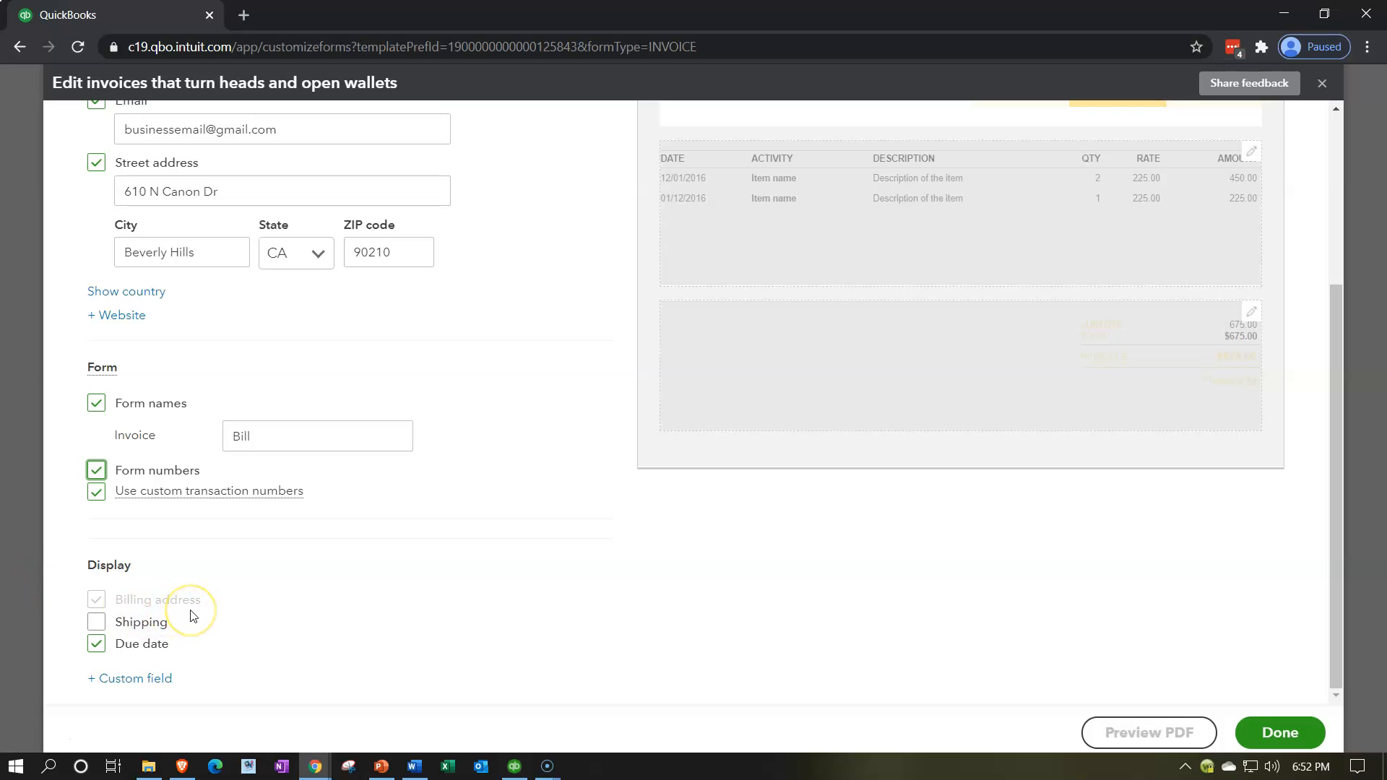
Show shipping details on the bill and enable a named first custom field
click(95, 621)
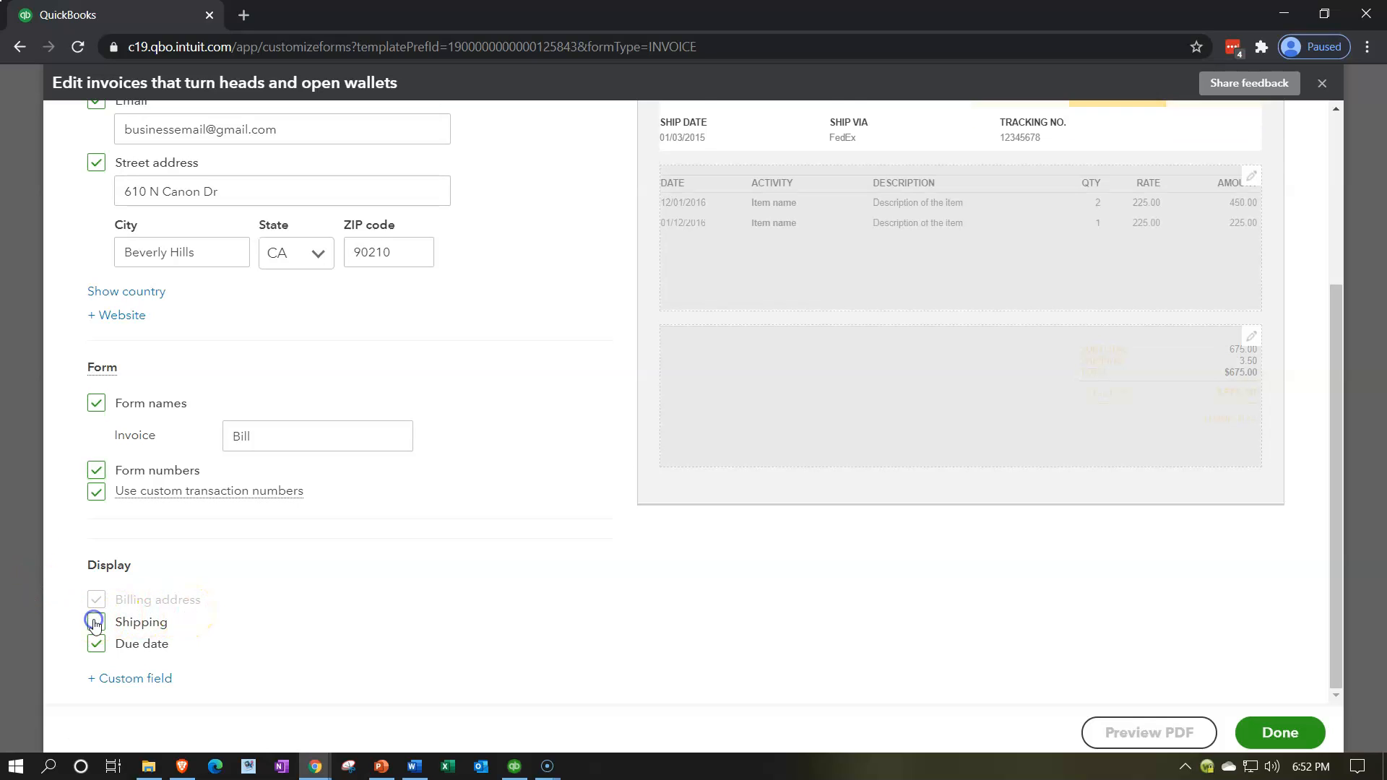
click(381, 583)
click(161, 676)
scroll(365, 563, down, 2)
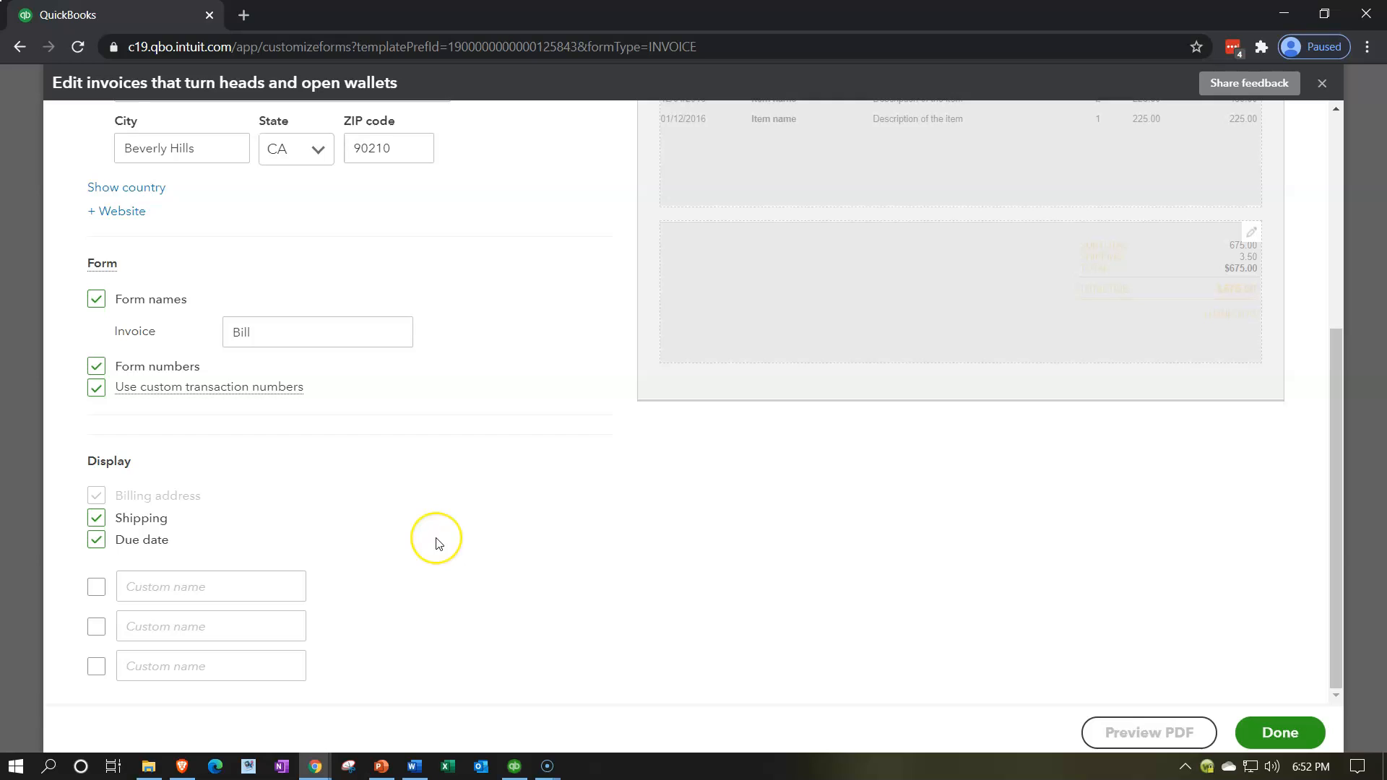
click(98, 590)
click(204, 583)
text(Dcu)
key(BackSpace)
key(BackSpace)
key(BackSpace)
text(C)
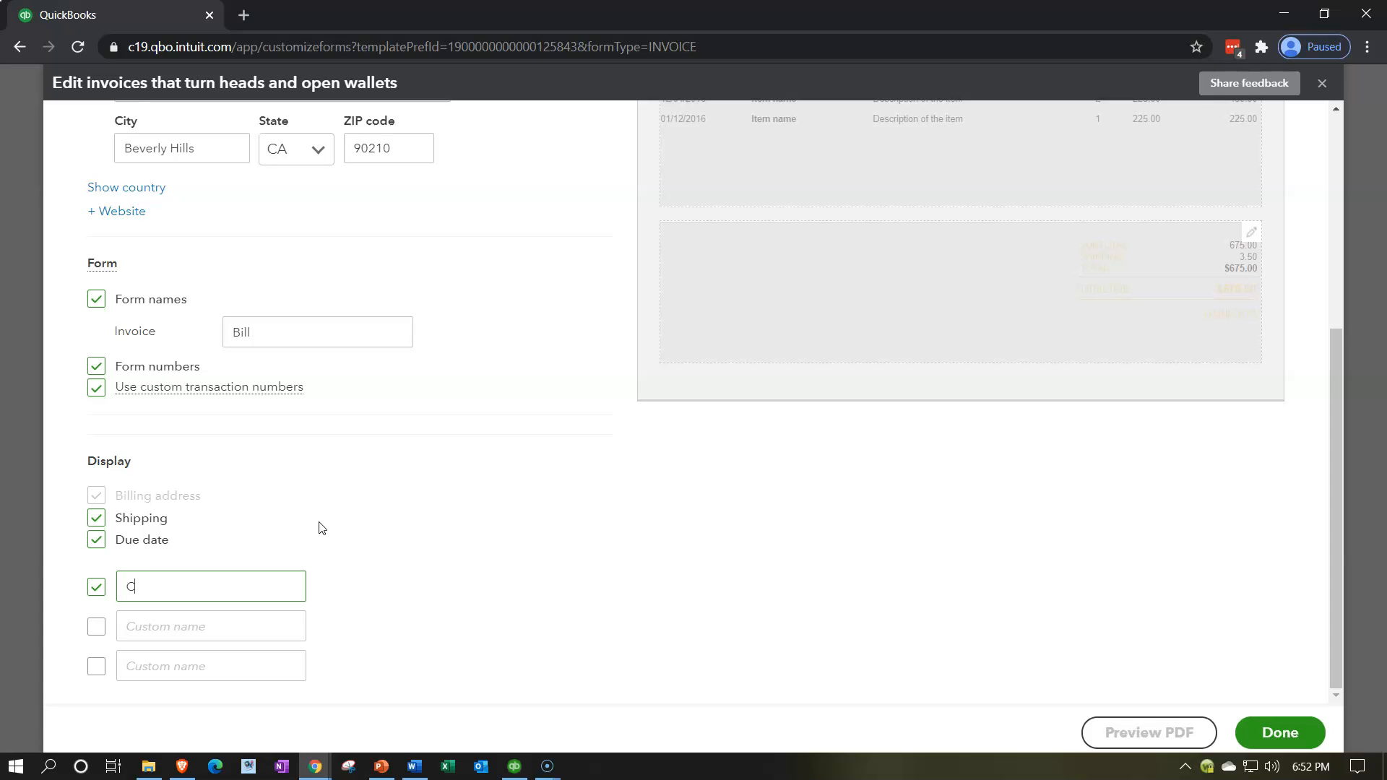
text(ustomer)
key(BackSpace)
click(318, 528)
scroll(501, 561, up, 5)
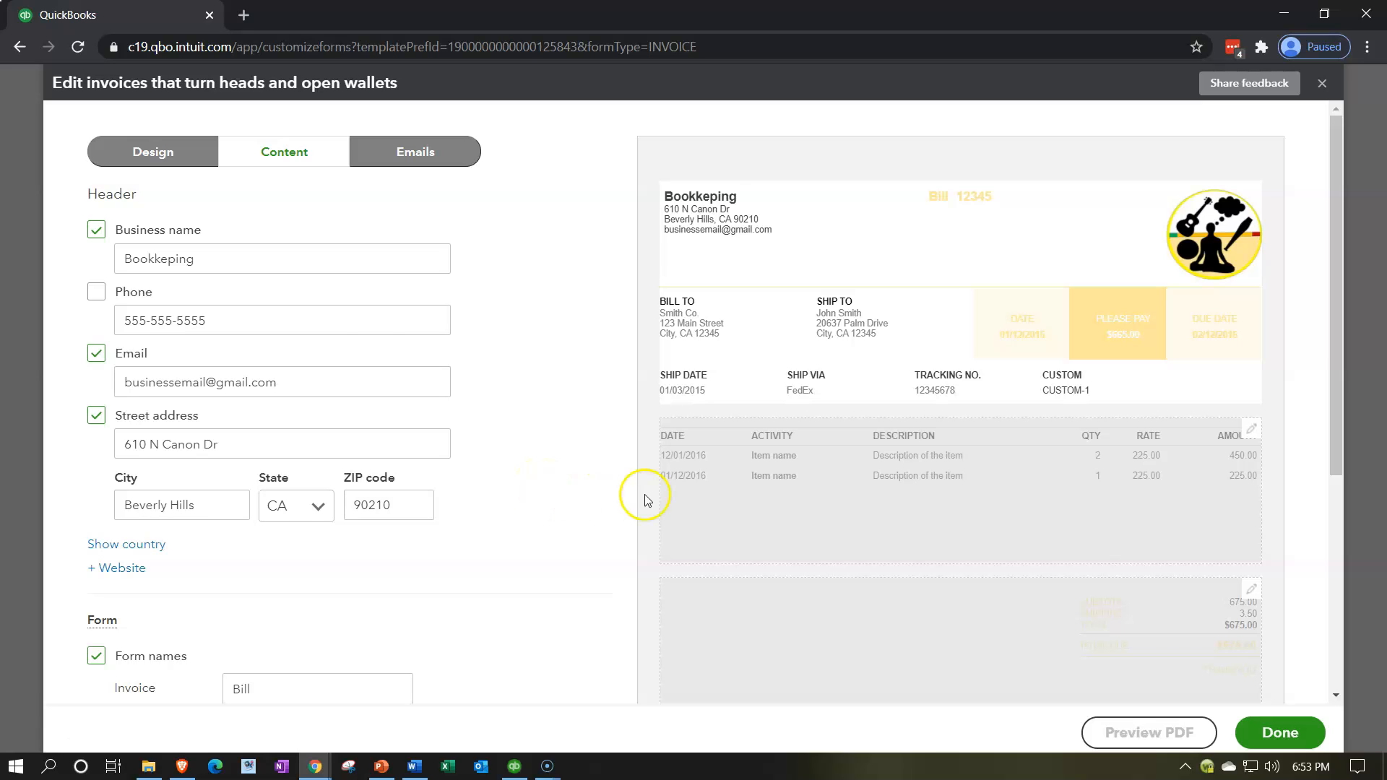
Open the activity table settings and try the account summary, leaving it off
click(785, 500)
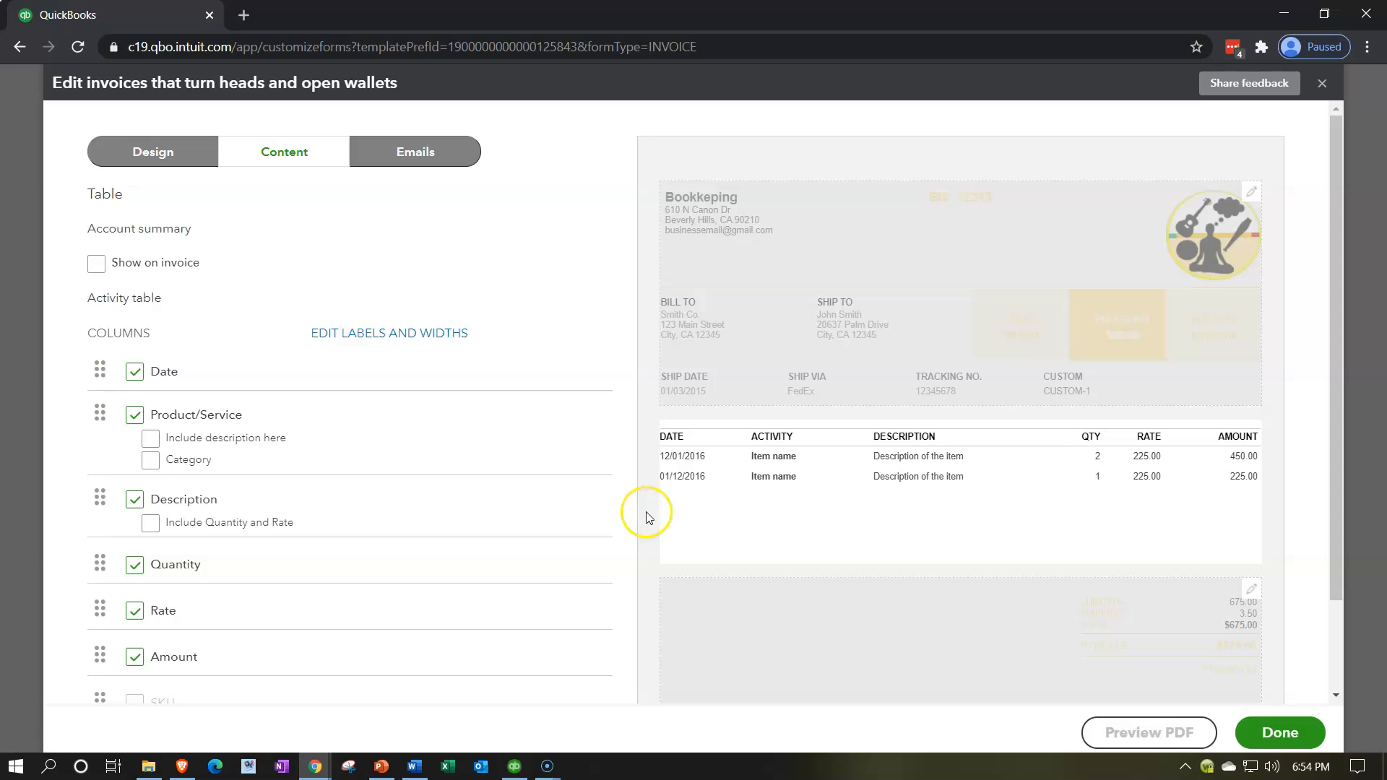
click(96, 264)
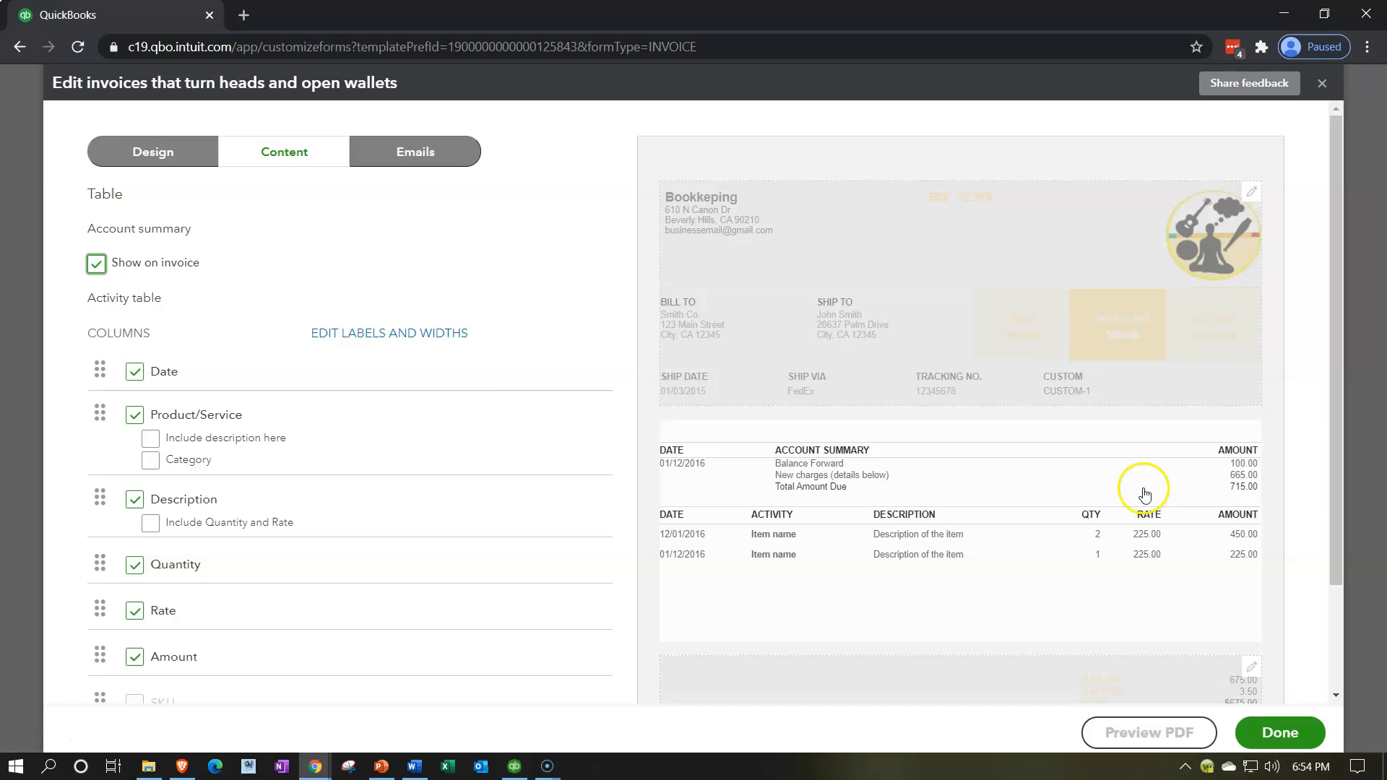
click(96, 266)
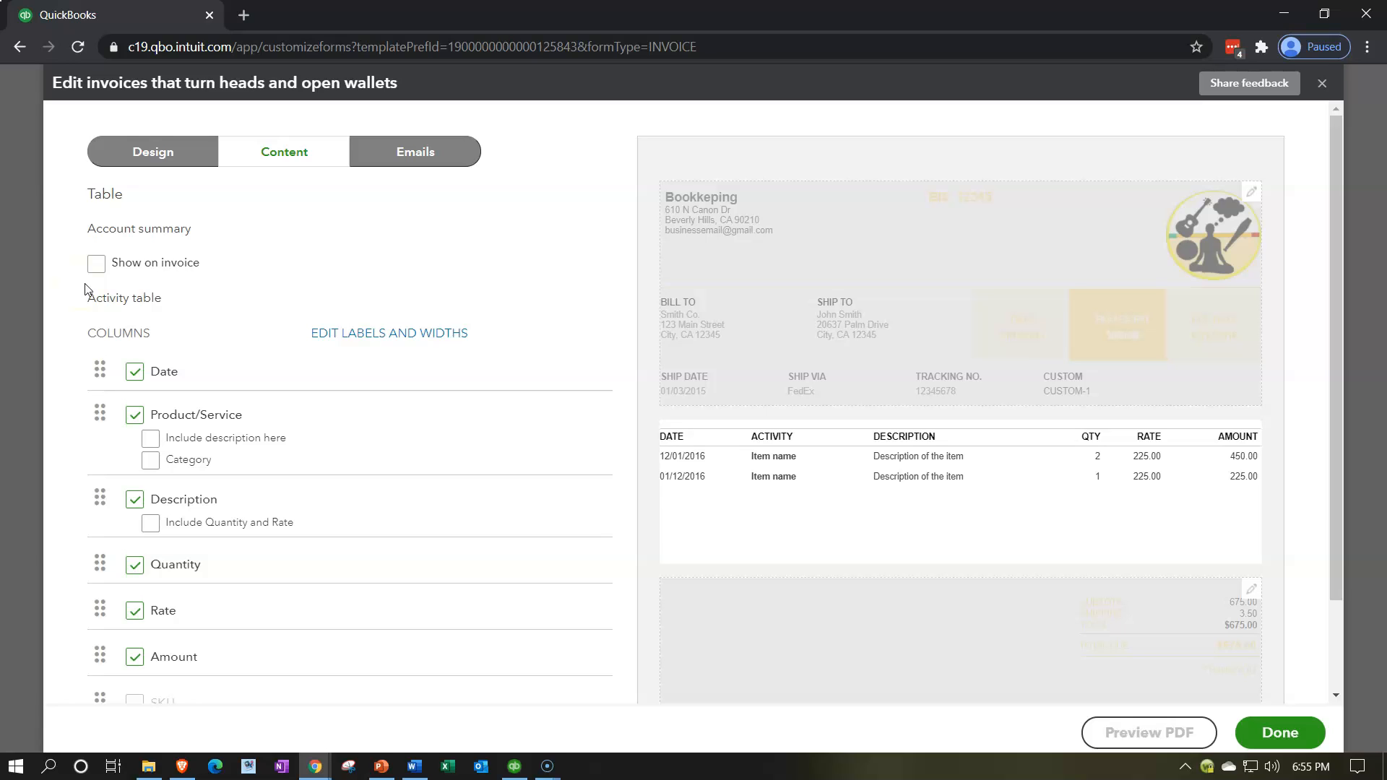
click(97, 263)
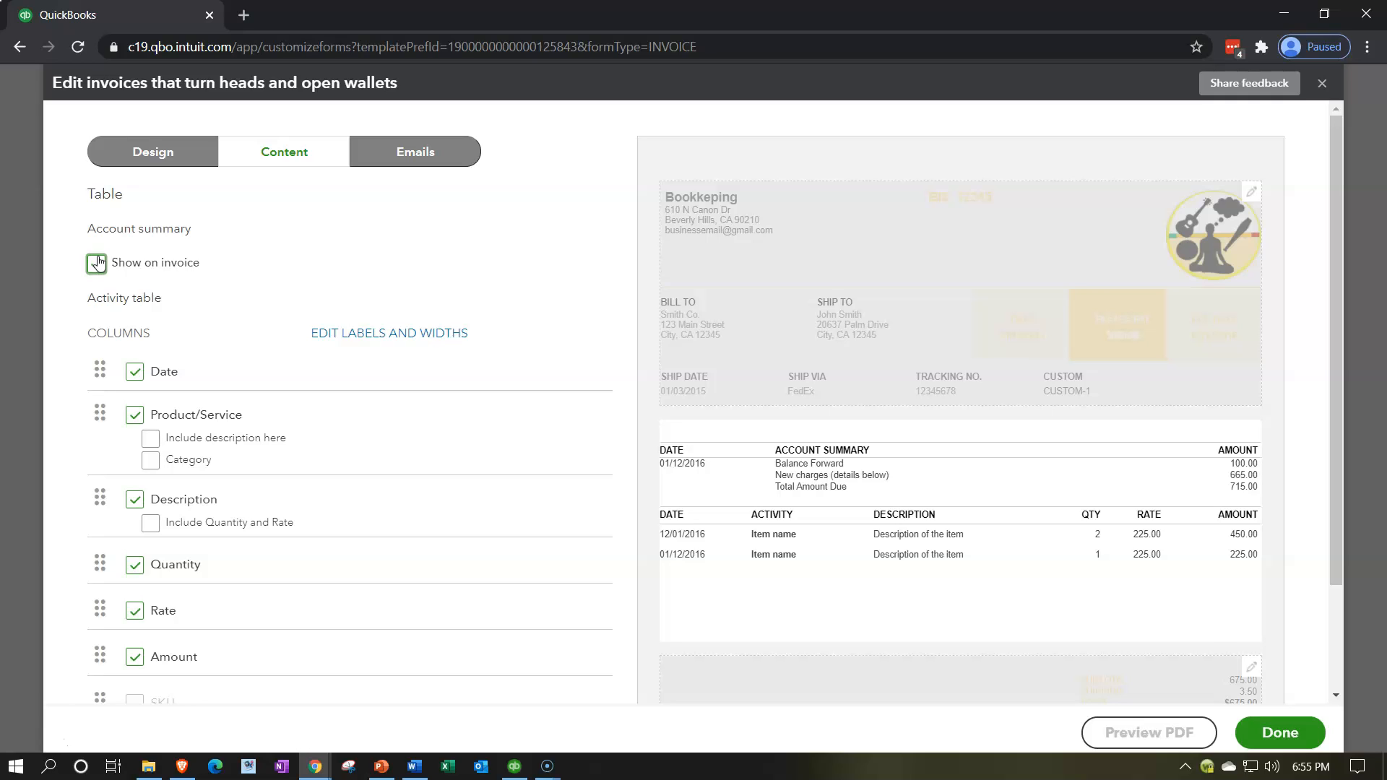
click(97, 263)
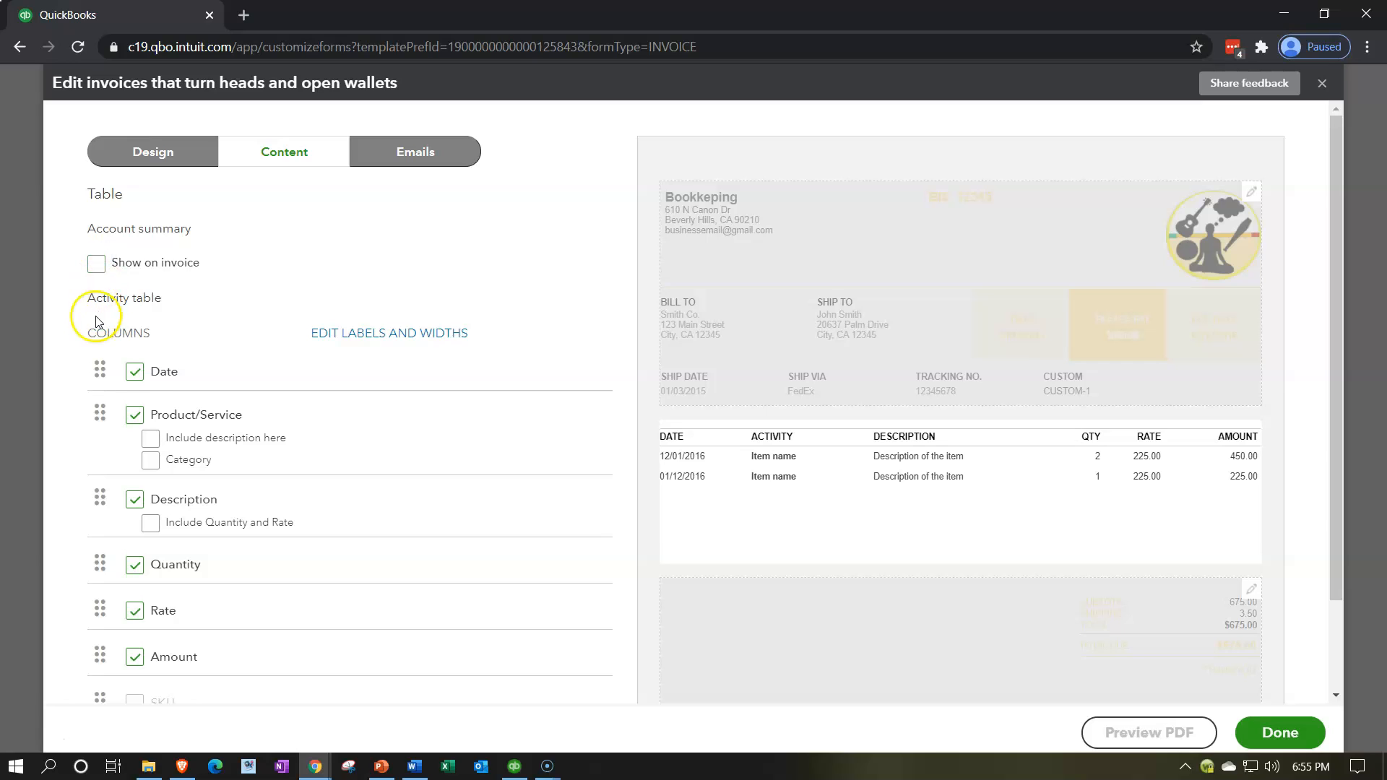
Toggle the Date and Activity columns off and on, keeping both in the table
click(135, 372)
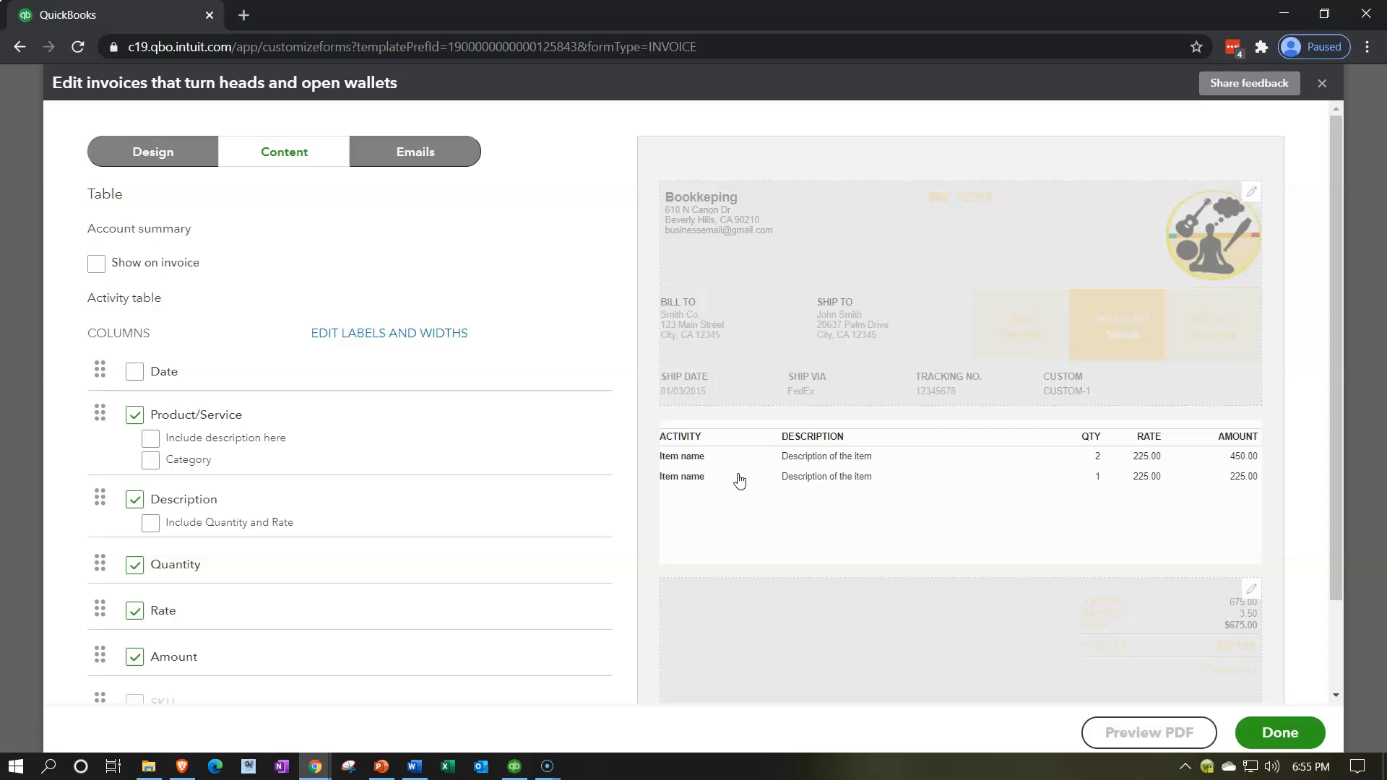
click(135, 372)
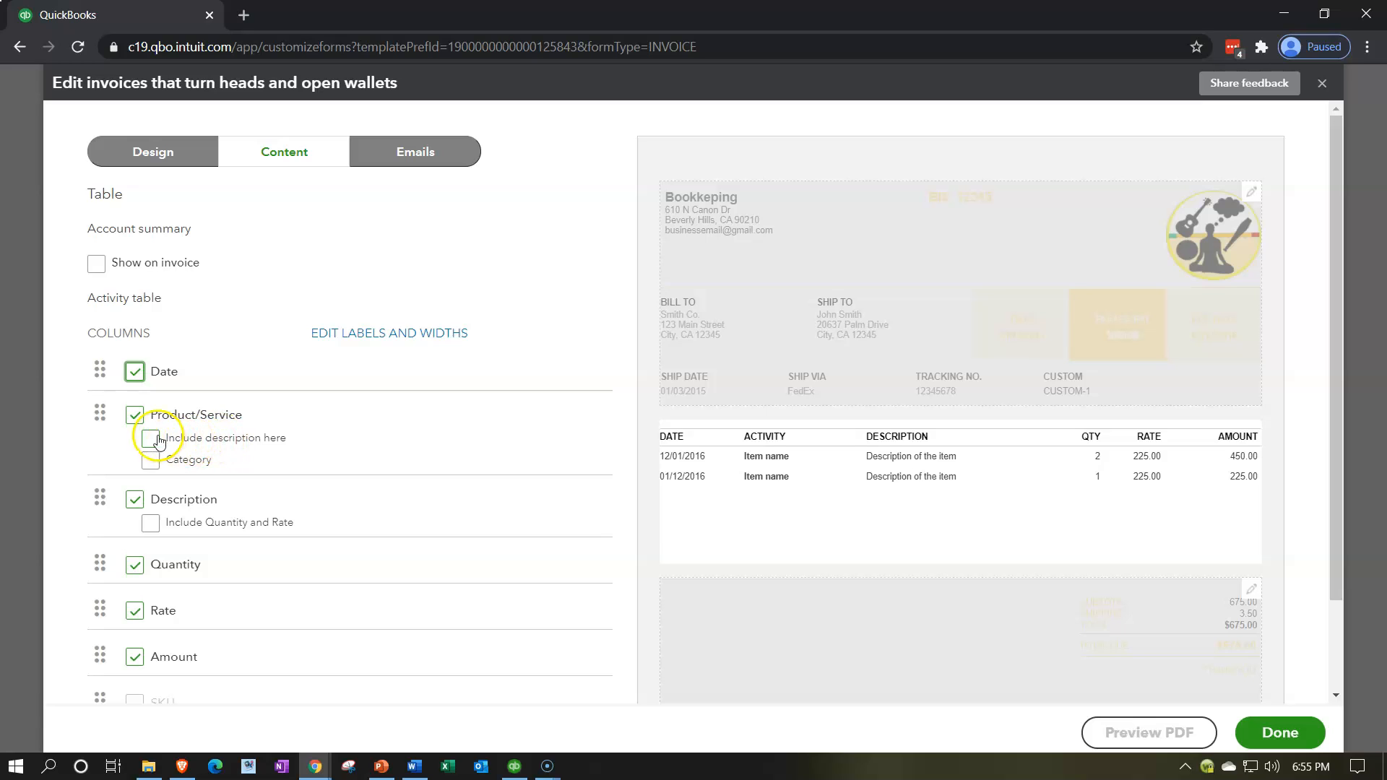
click(150, 463)
click(134, 415)
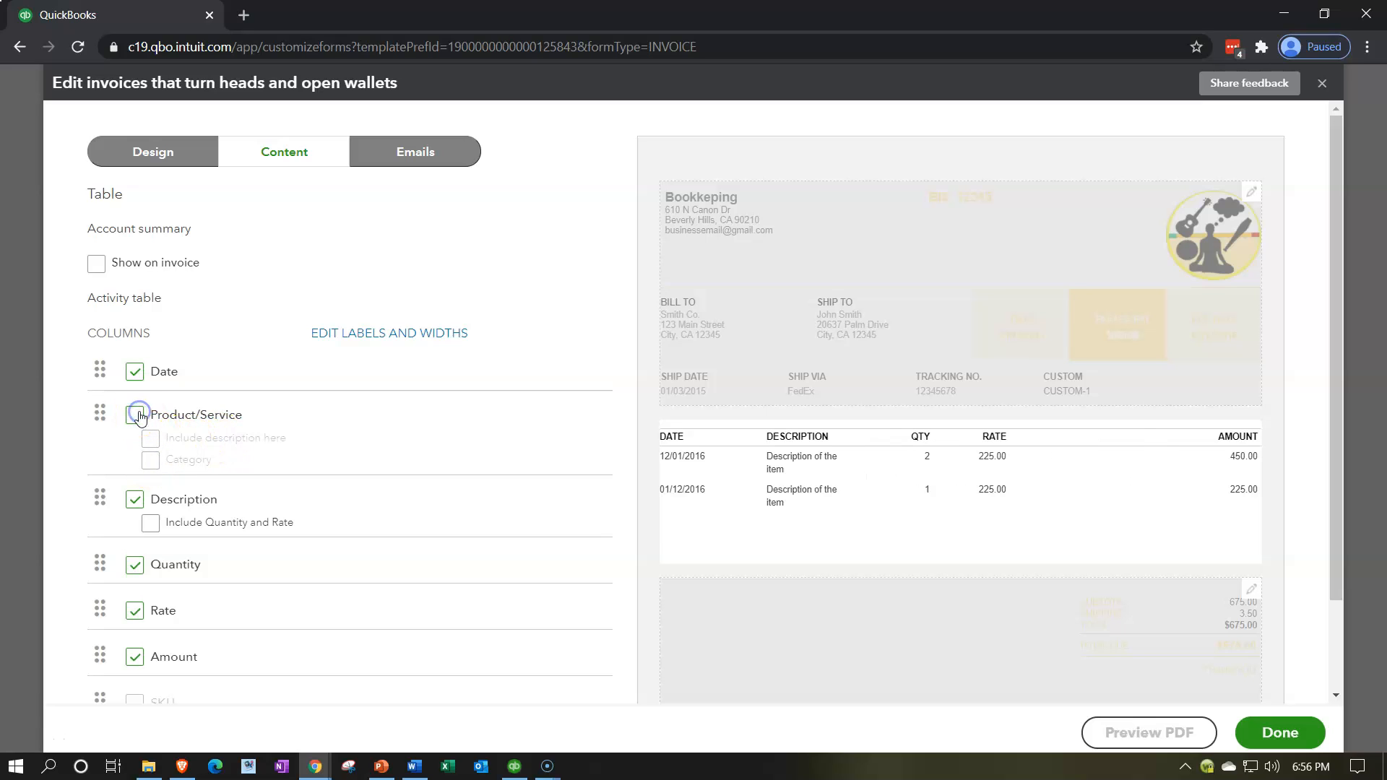
click(135, 415)
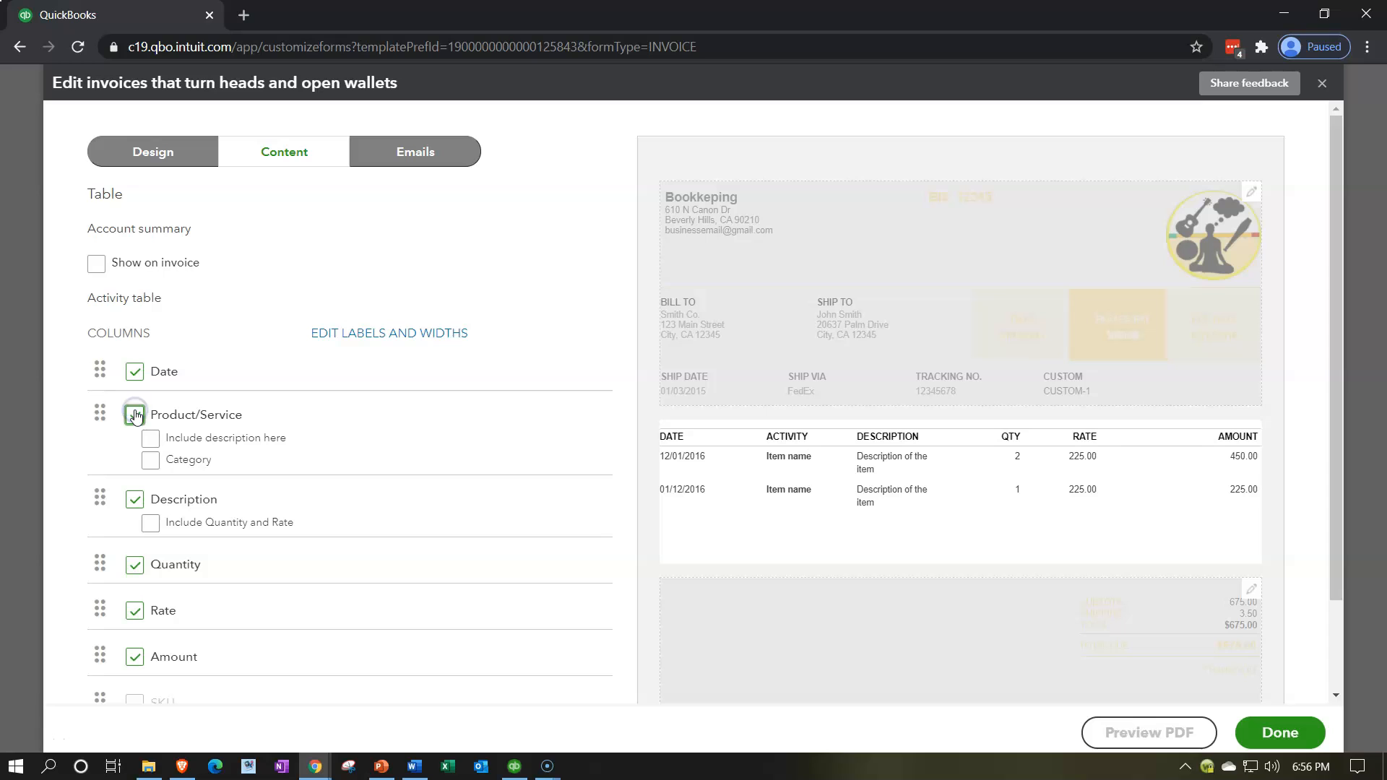
click(135, 415)
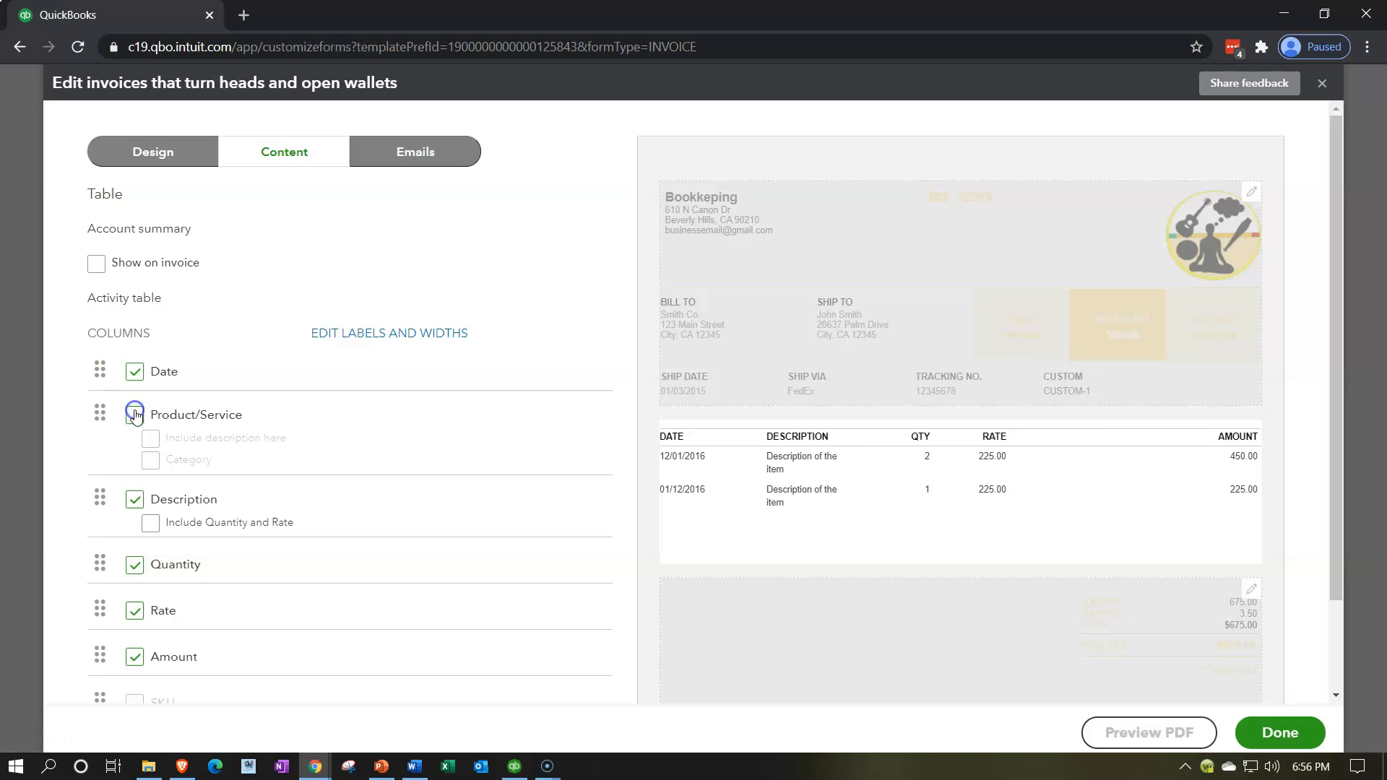
click(135, 415)
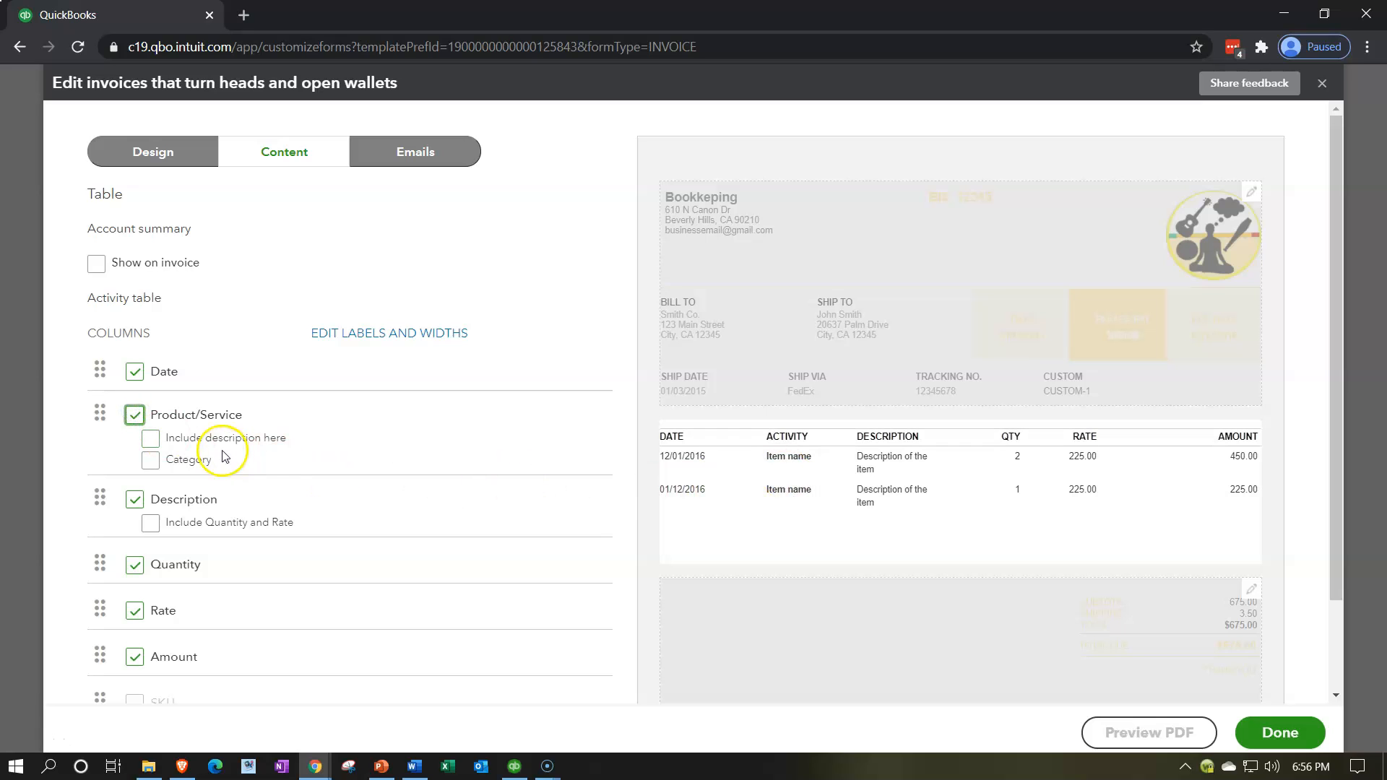
Try description-under-item, item categories and combined Qty/Rate, restoring separate Description, Qty and Rate columns
click(151, 439)
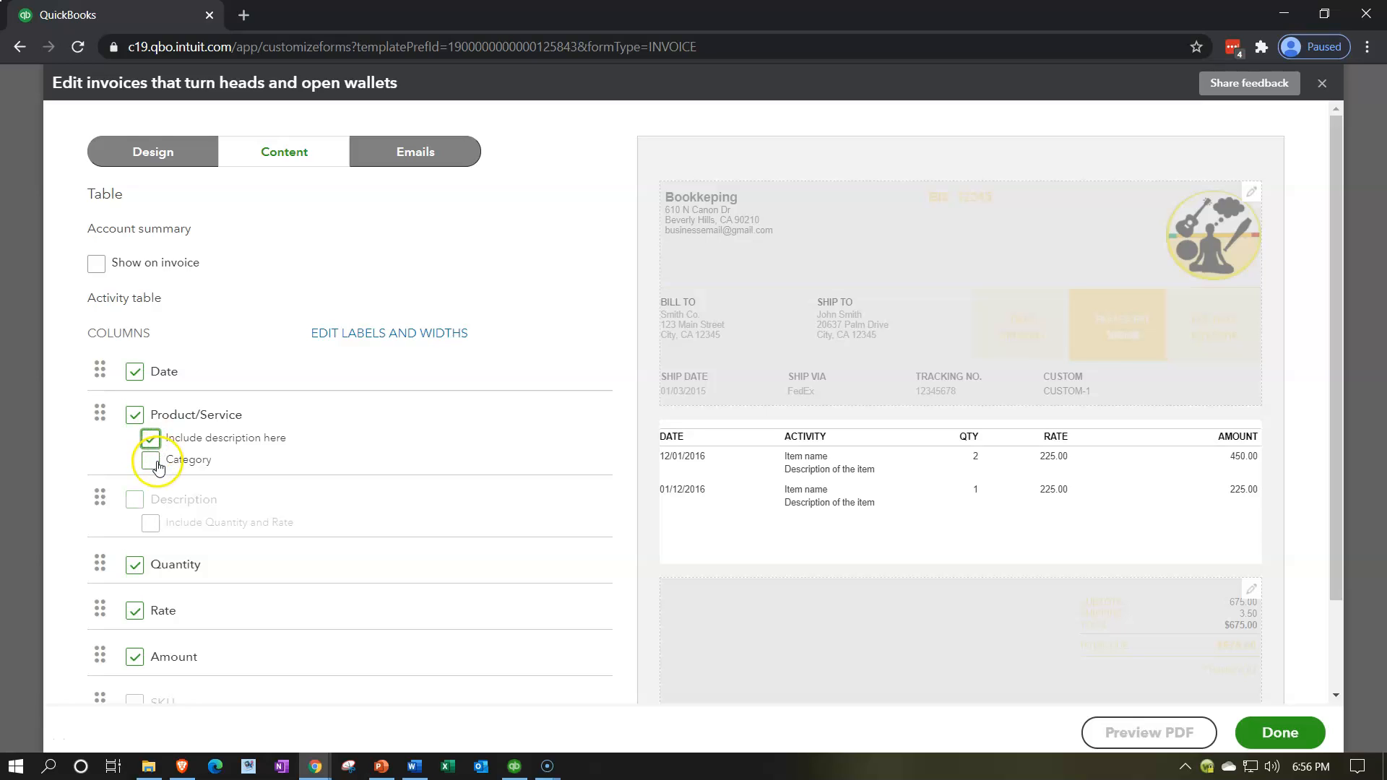
click(154, 463)
click(155, 463)
click(152, 440)
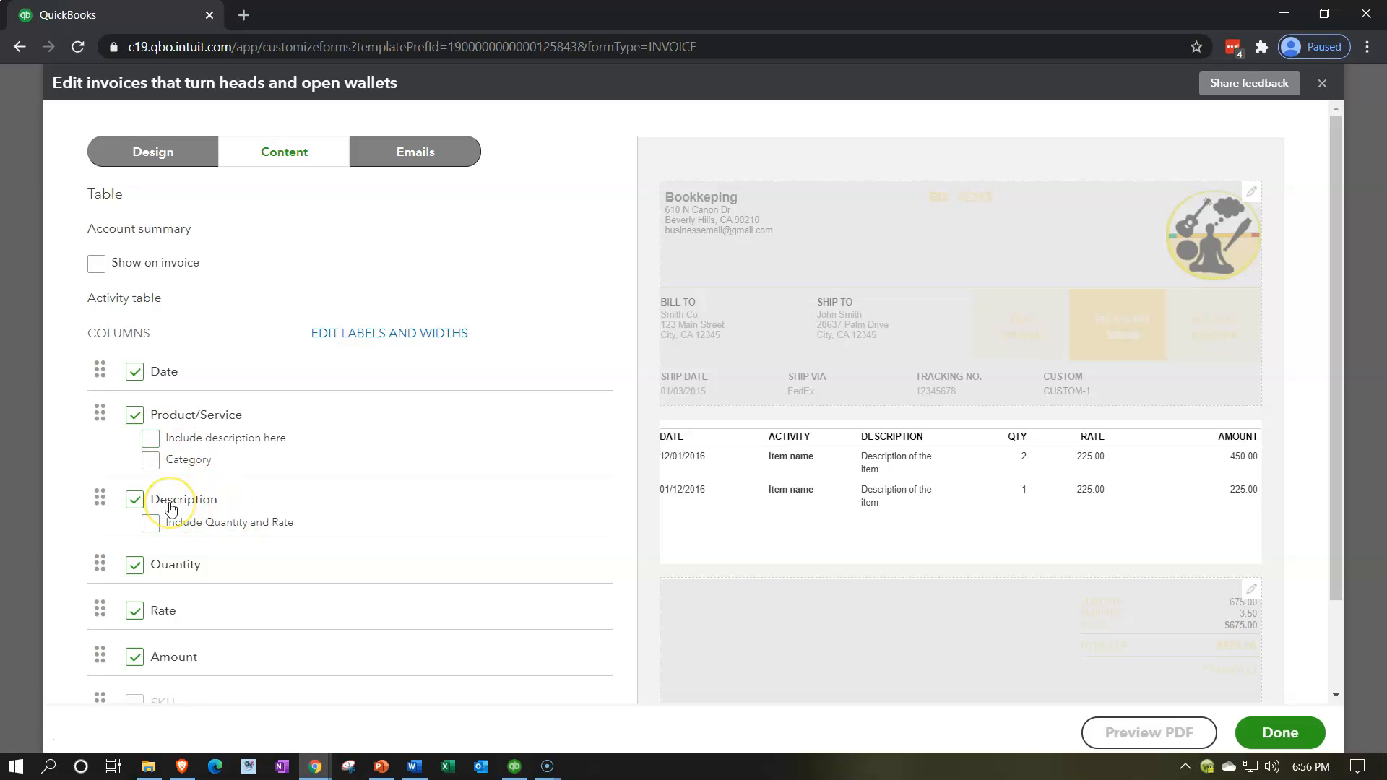
click(136, 500)
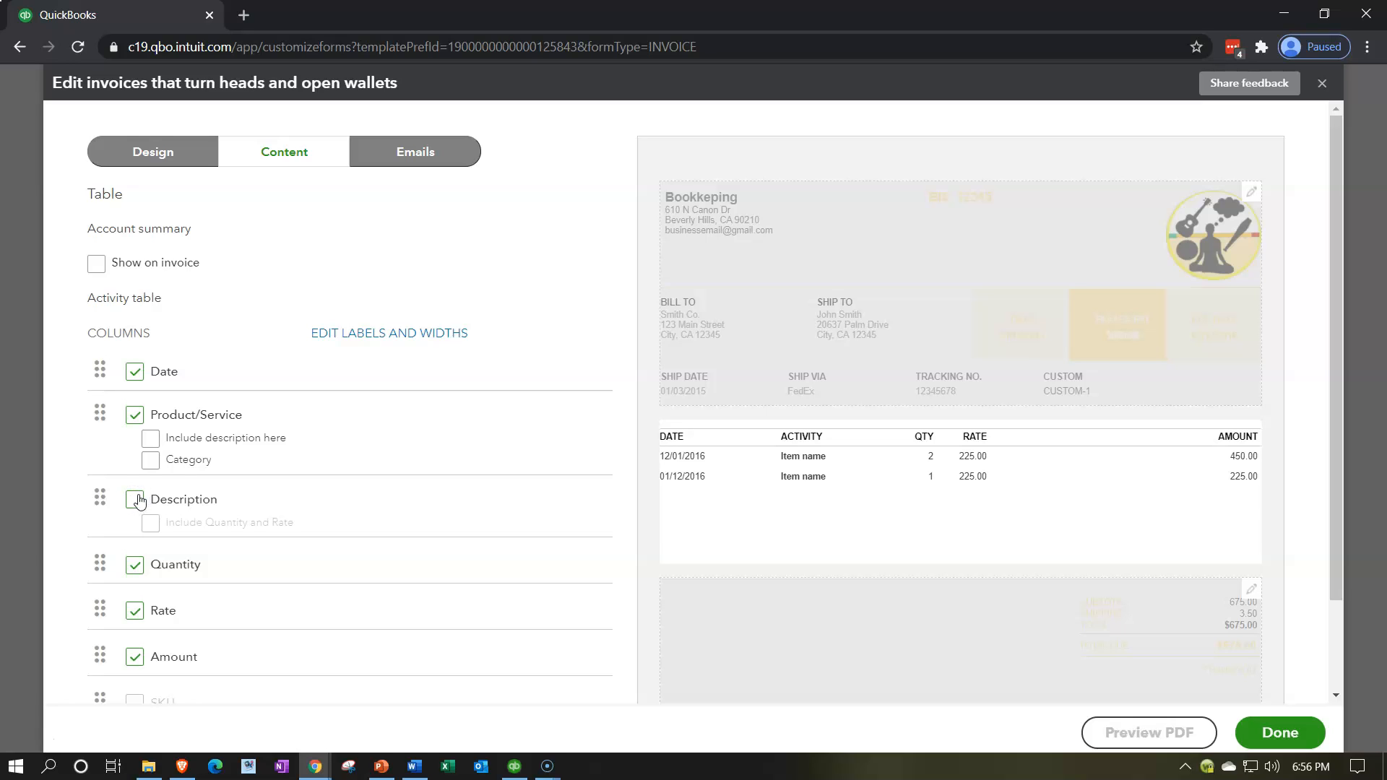
click(150, 438)
click(151, 463)
click(151, 464)
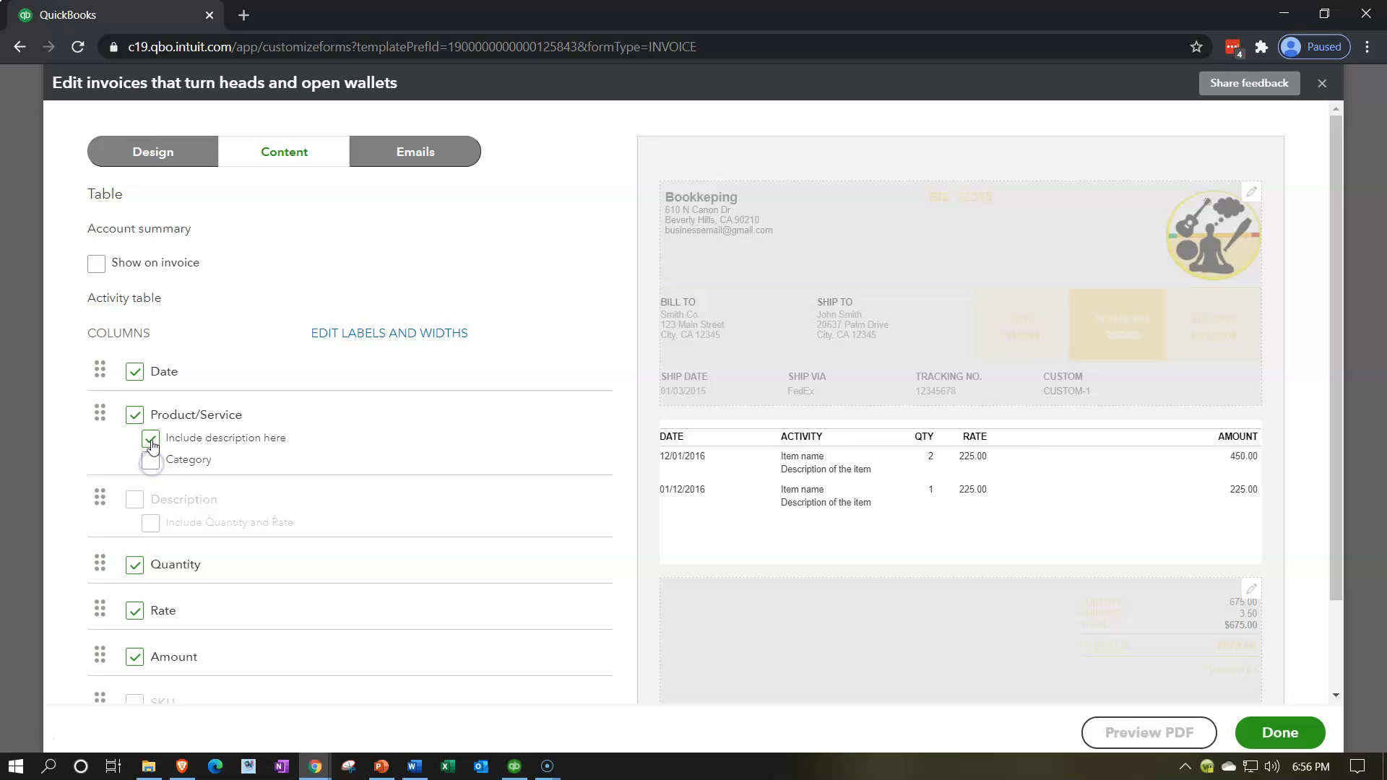
click(150, 440)
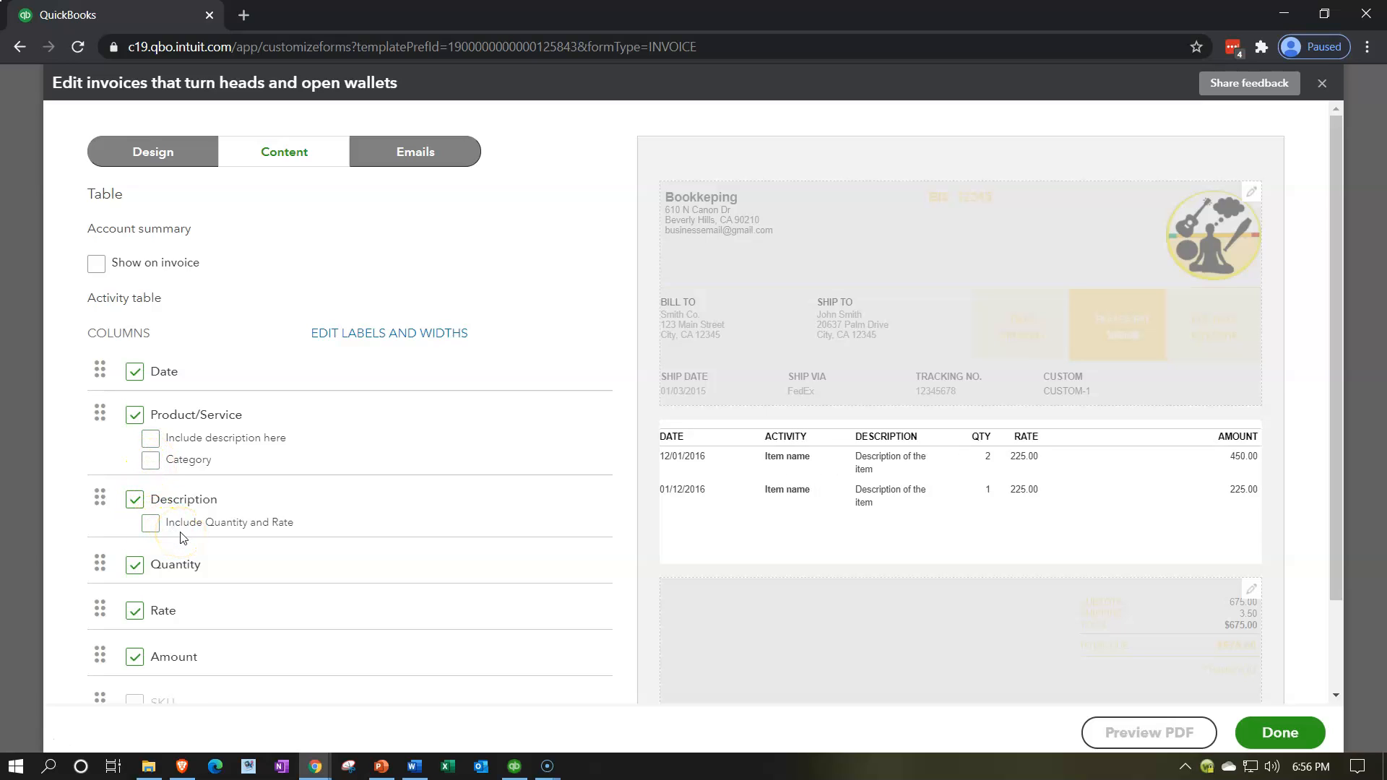
click(150, 523)
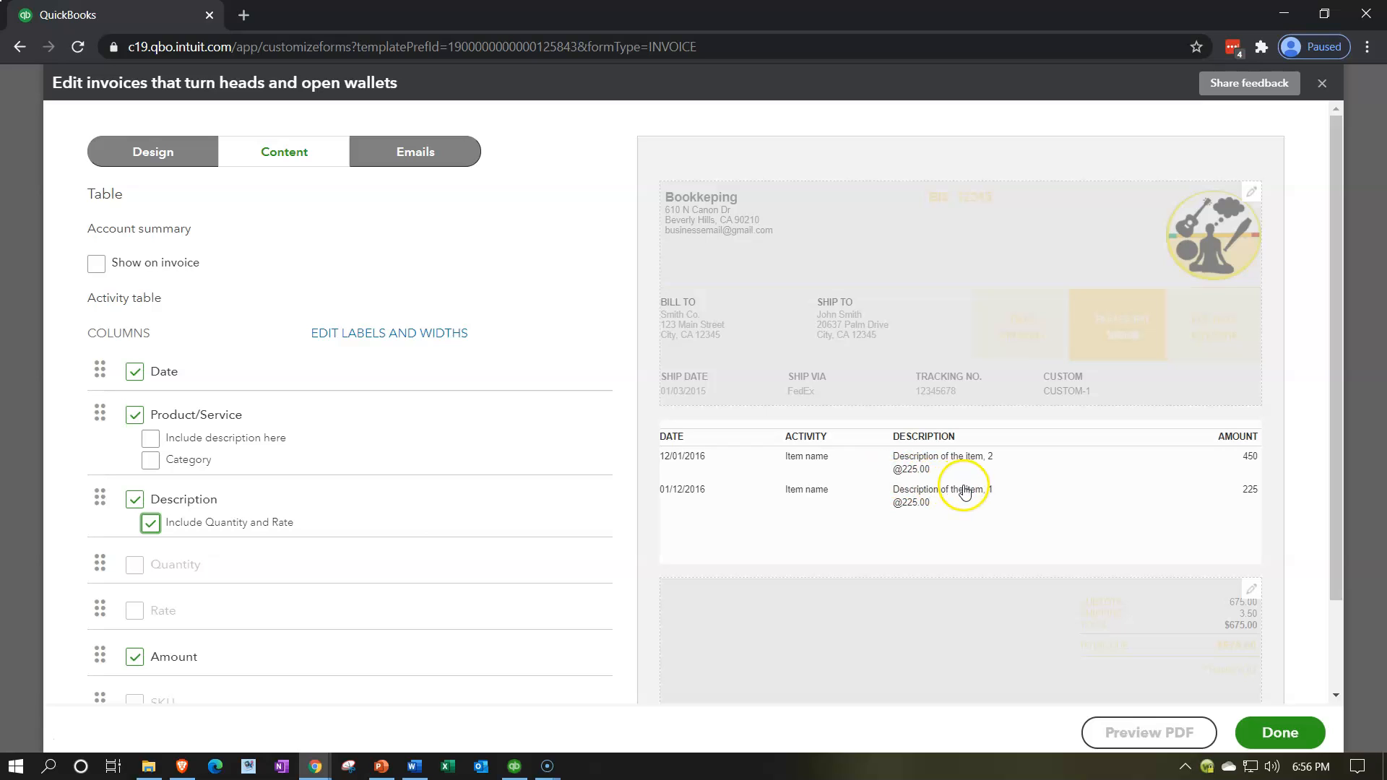
click(150, 523)
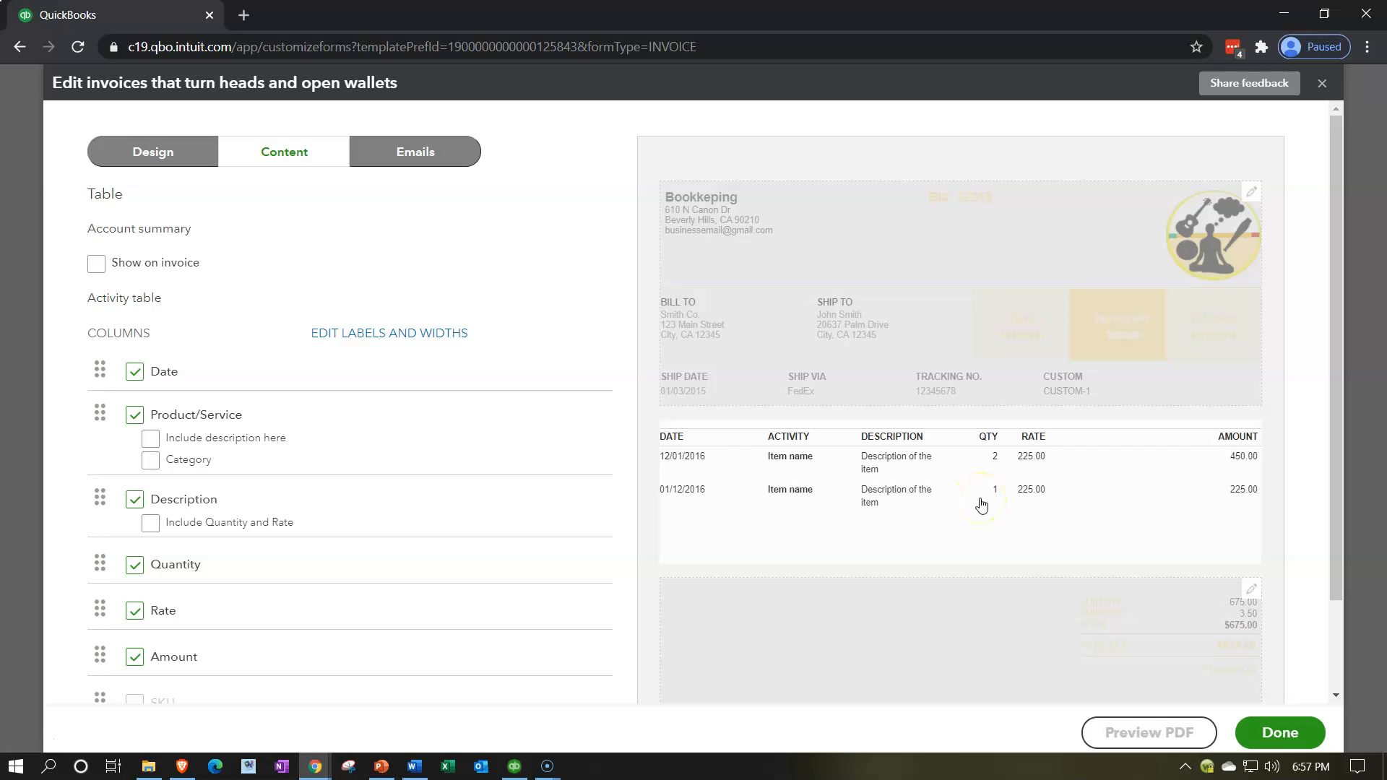
Toggle the Qty and Rate columns off and back on, keeping both
scroll(328, 552, down, 3)
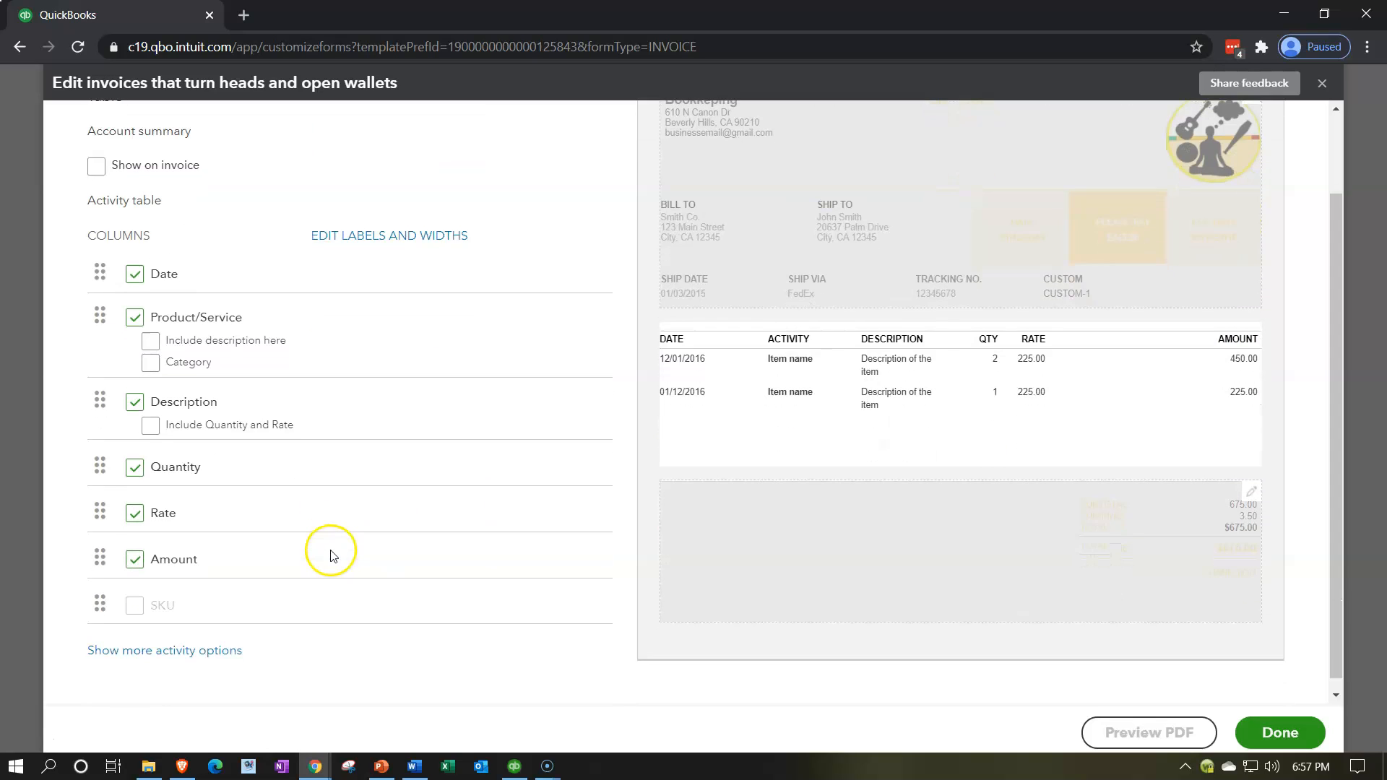
click(134, 459)
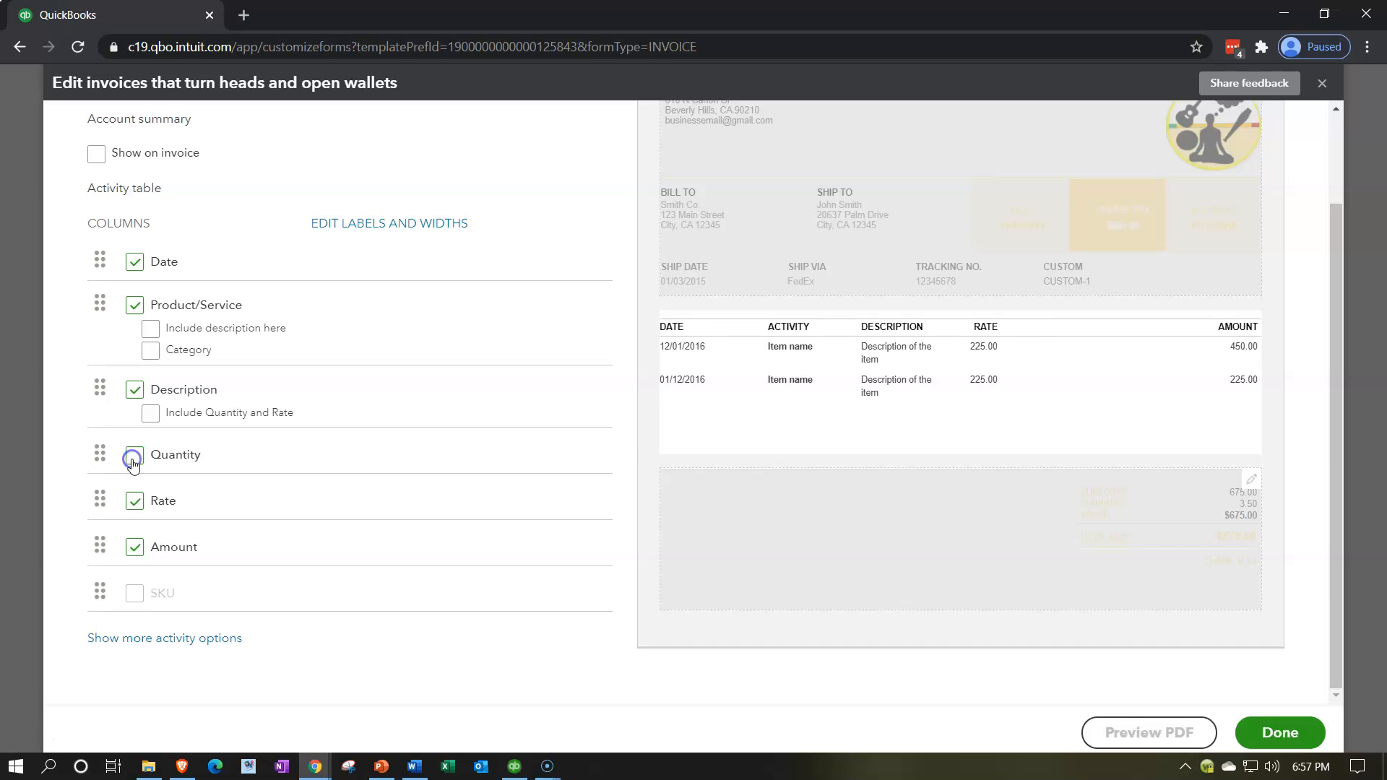
click(134, 462)
click(133, 464)
click(133, 464)
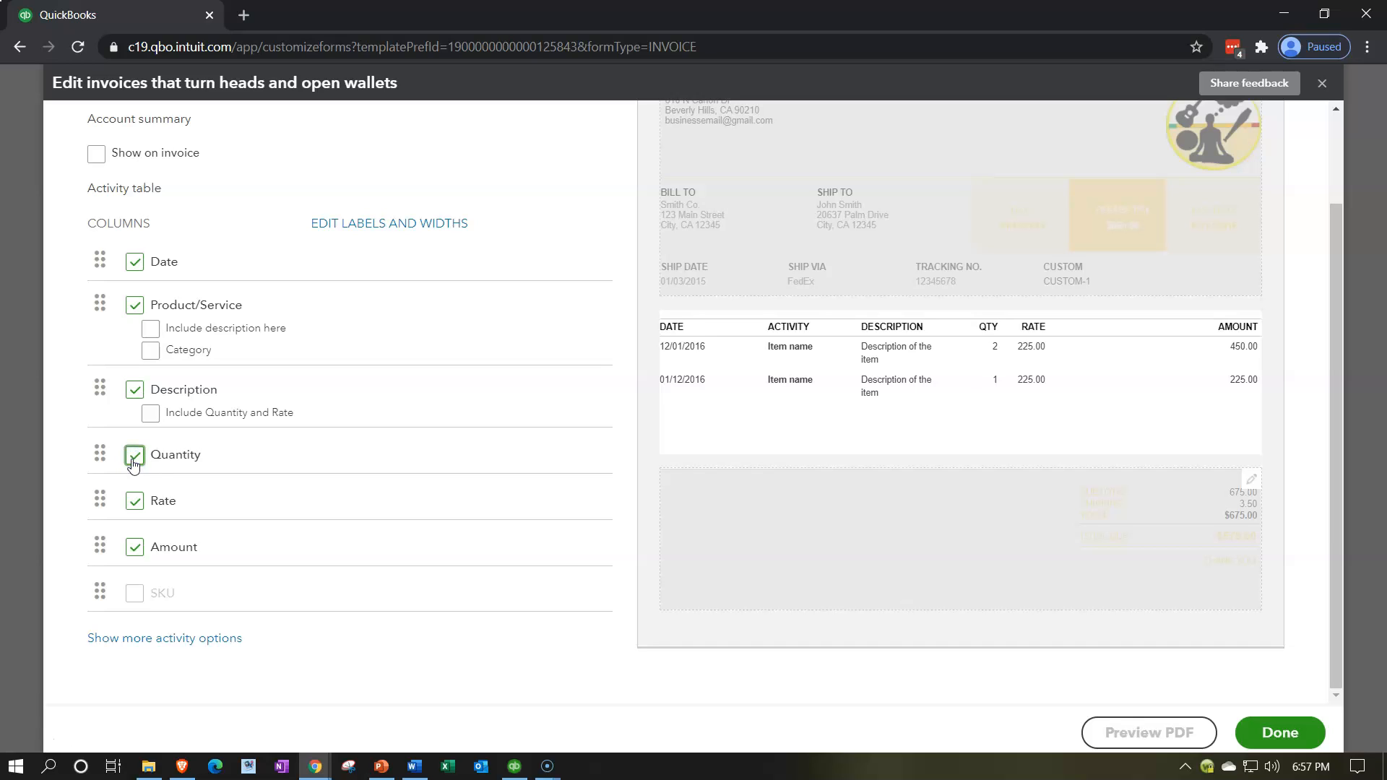
click(136, 502)
click(135, 501)
Keep the Amount column on and find that SKU is disabled for this template
click(136, 550)
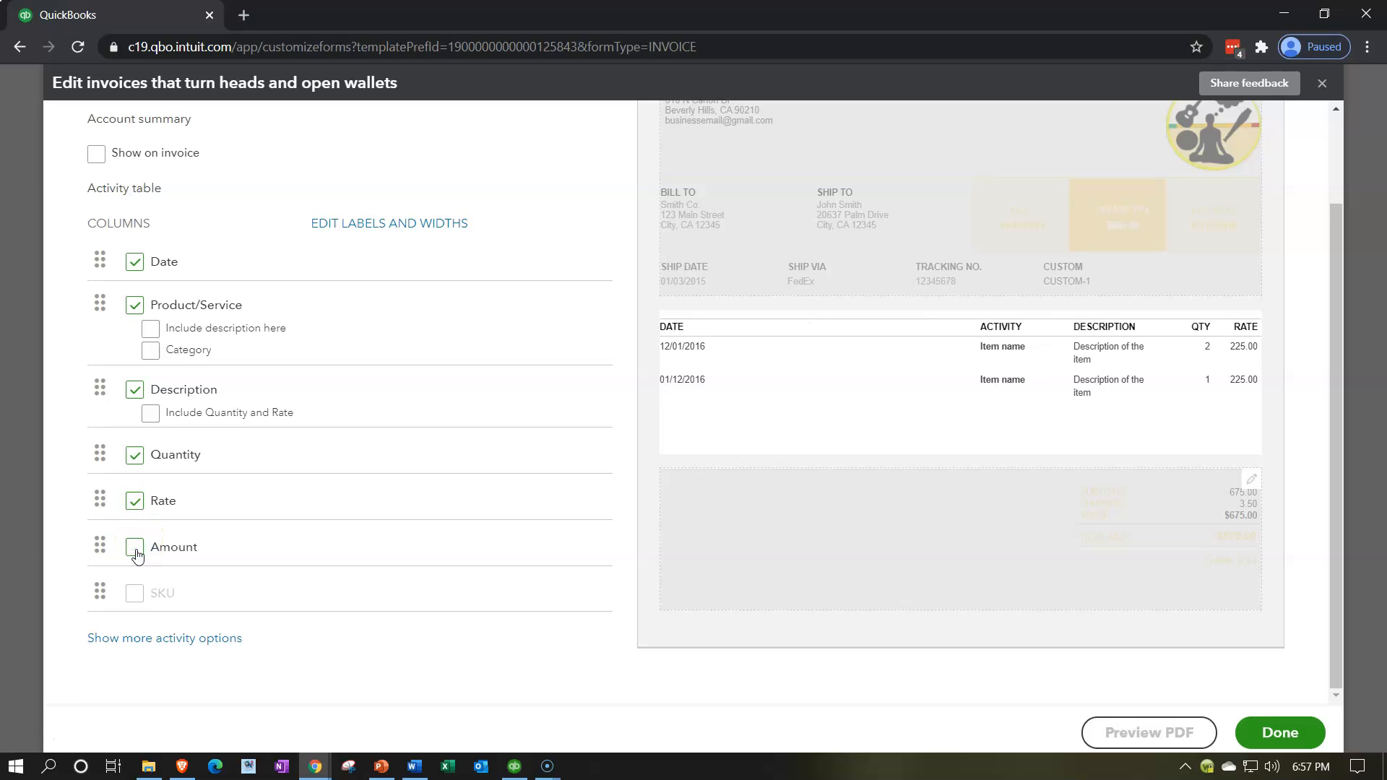
click(135, 550)
click(136, 551)
click(136, 551)
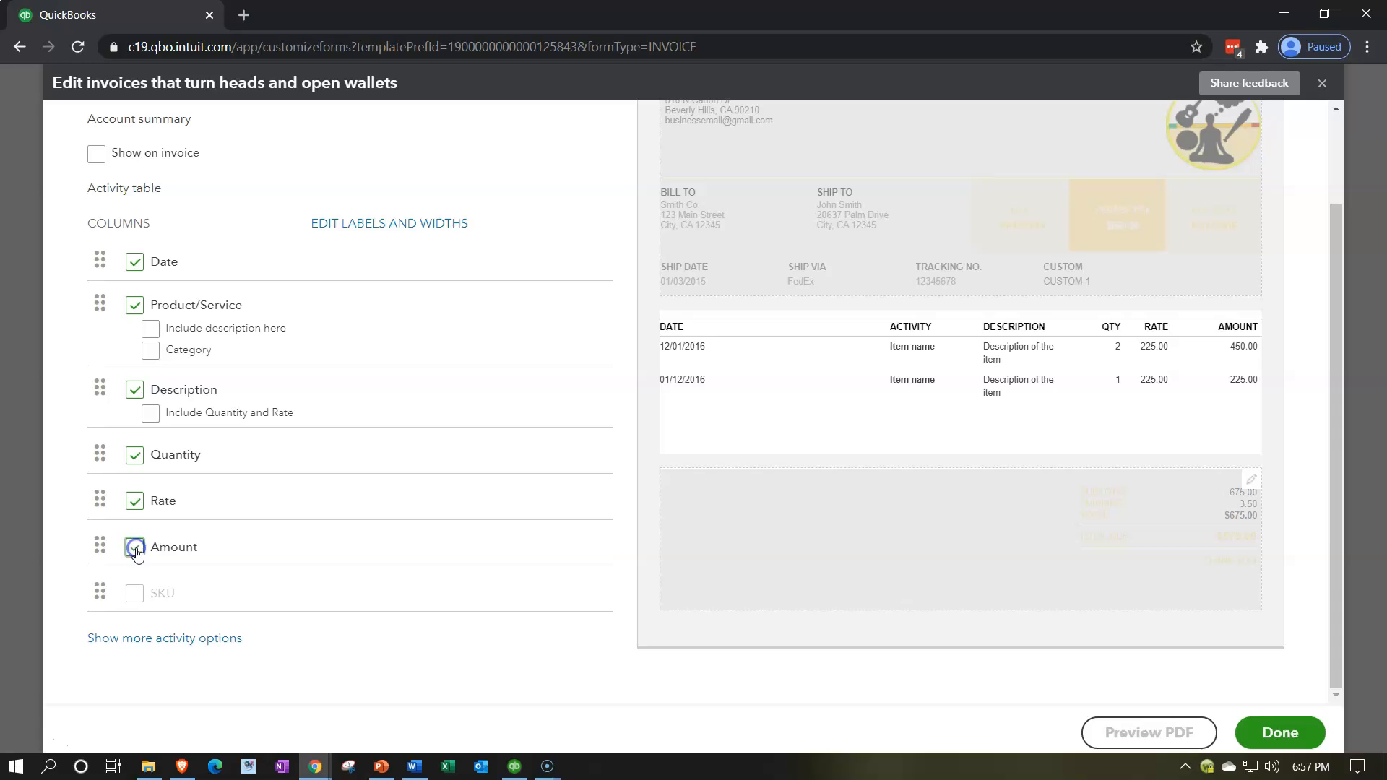
click(134, 593)
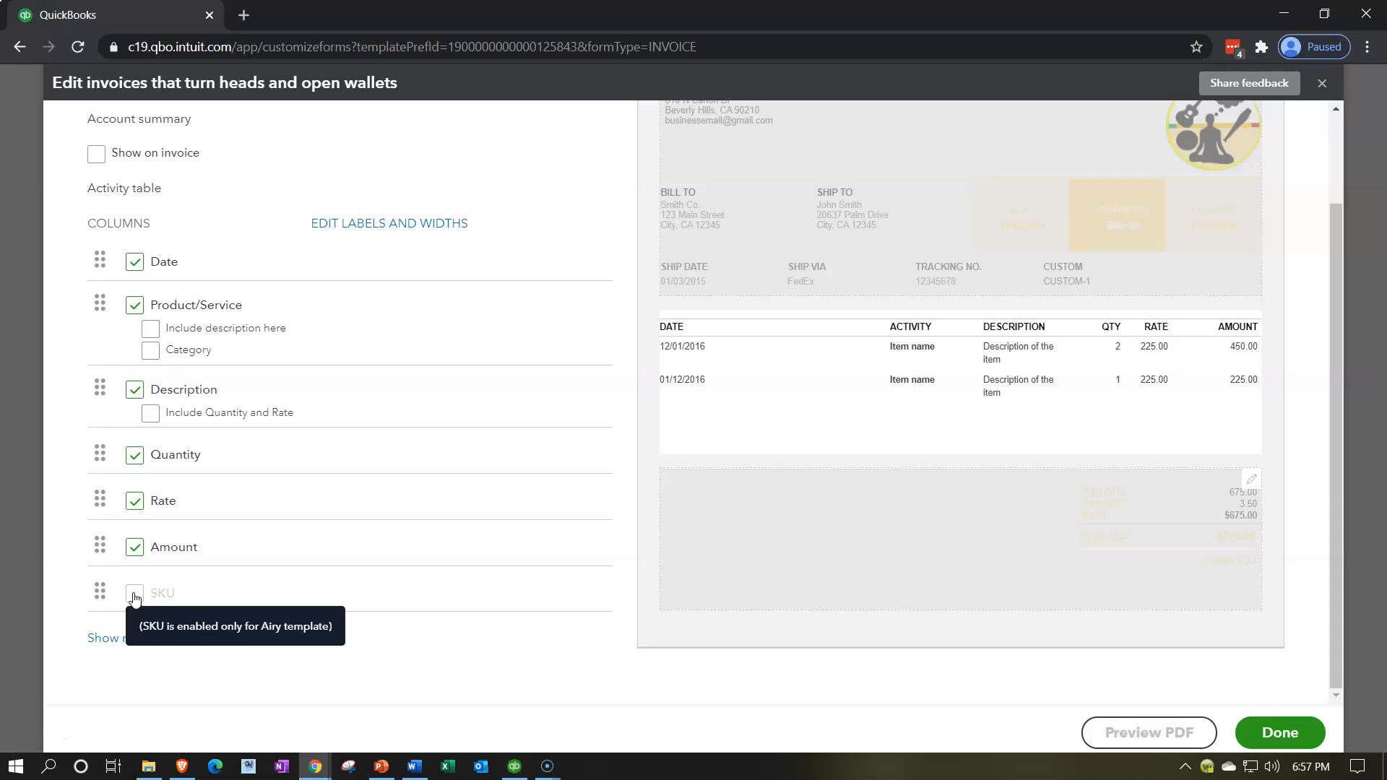
click(190, 560)
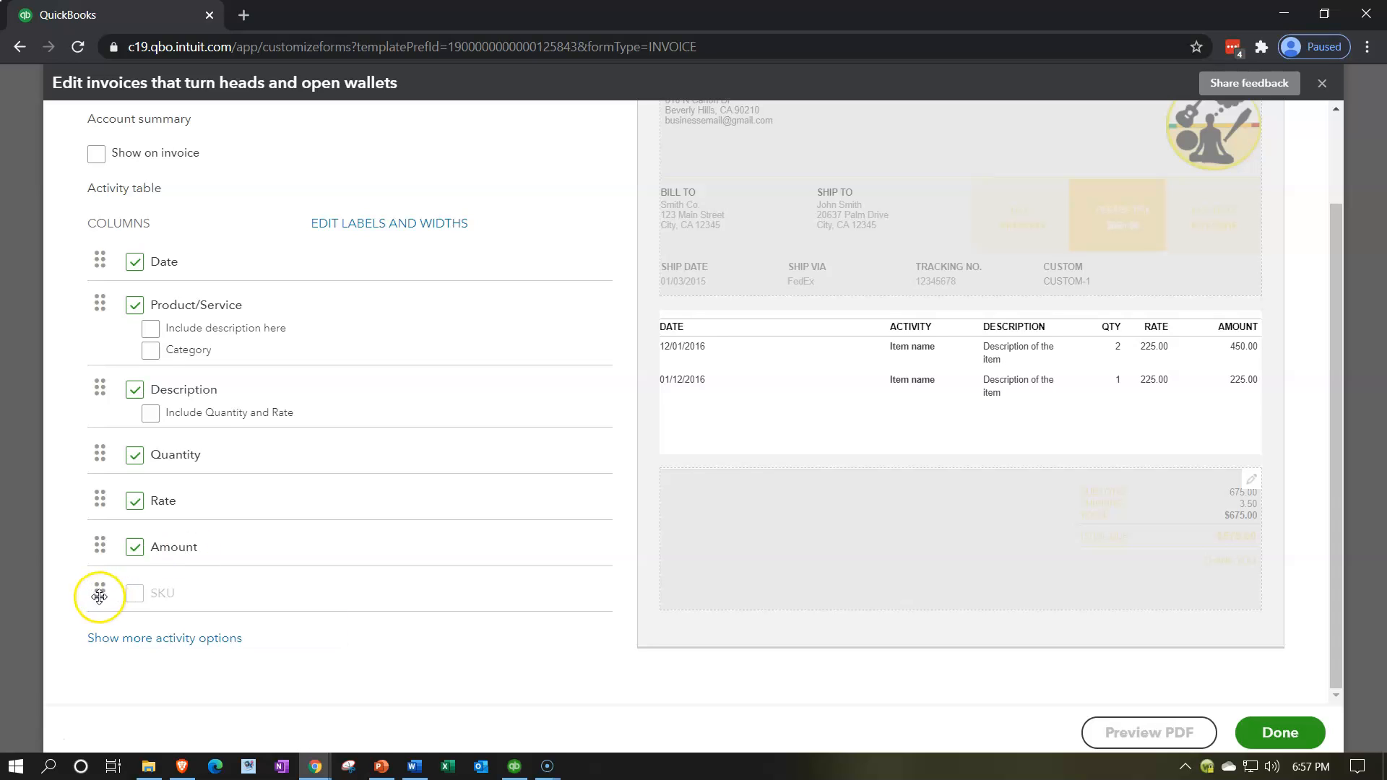
Reveal more activity options and view the Group activity by choices without picking one
click(126, 643)
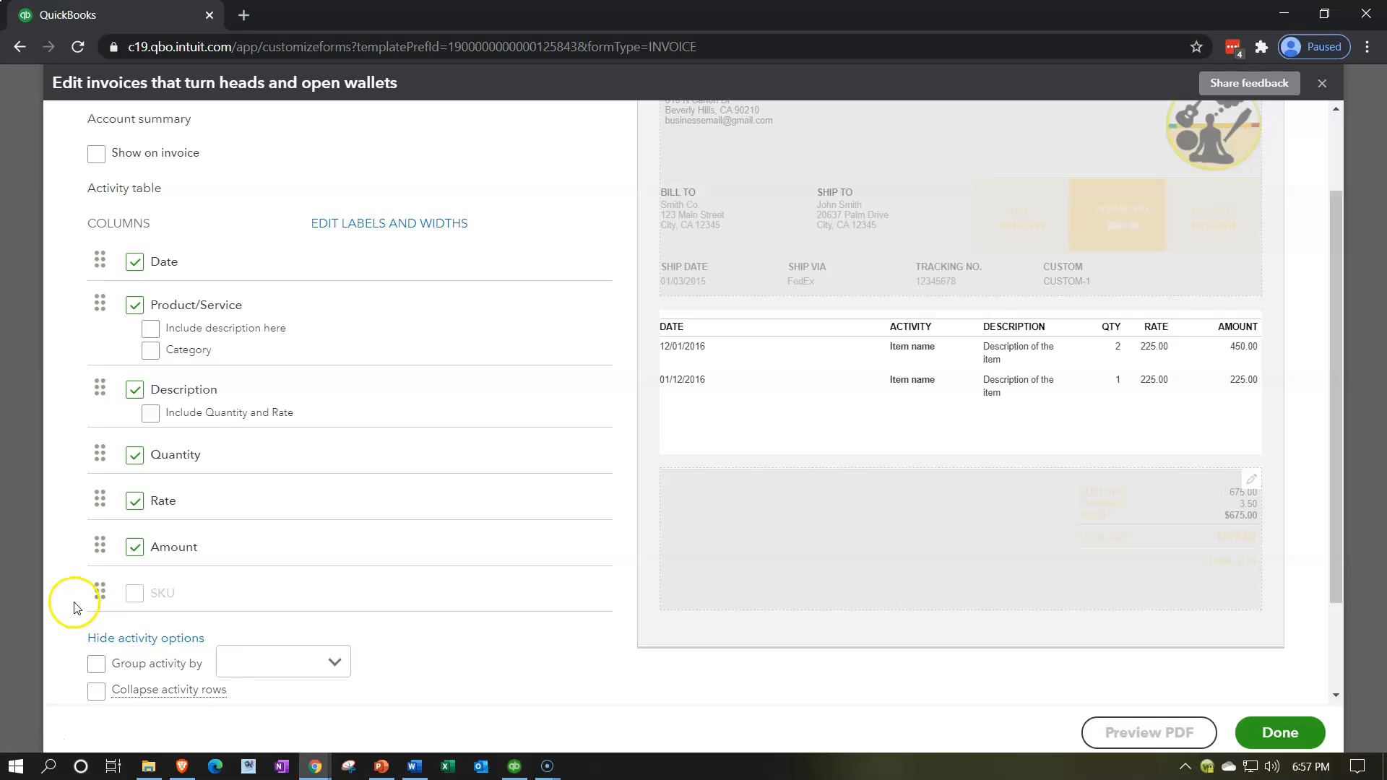
scroll(72, 610, down, 2)
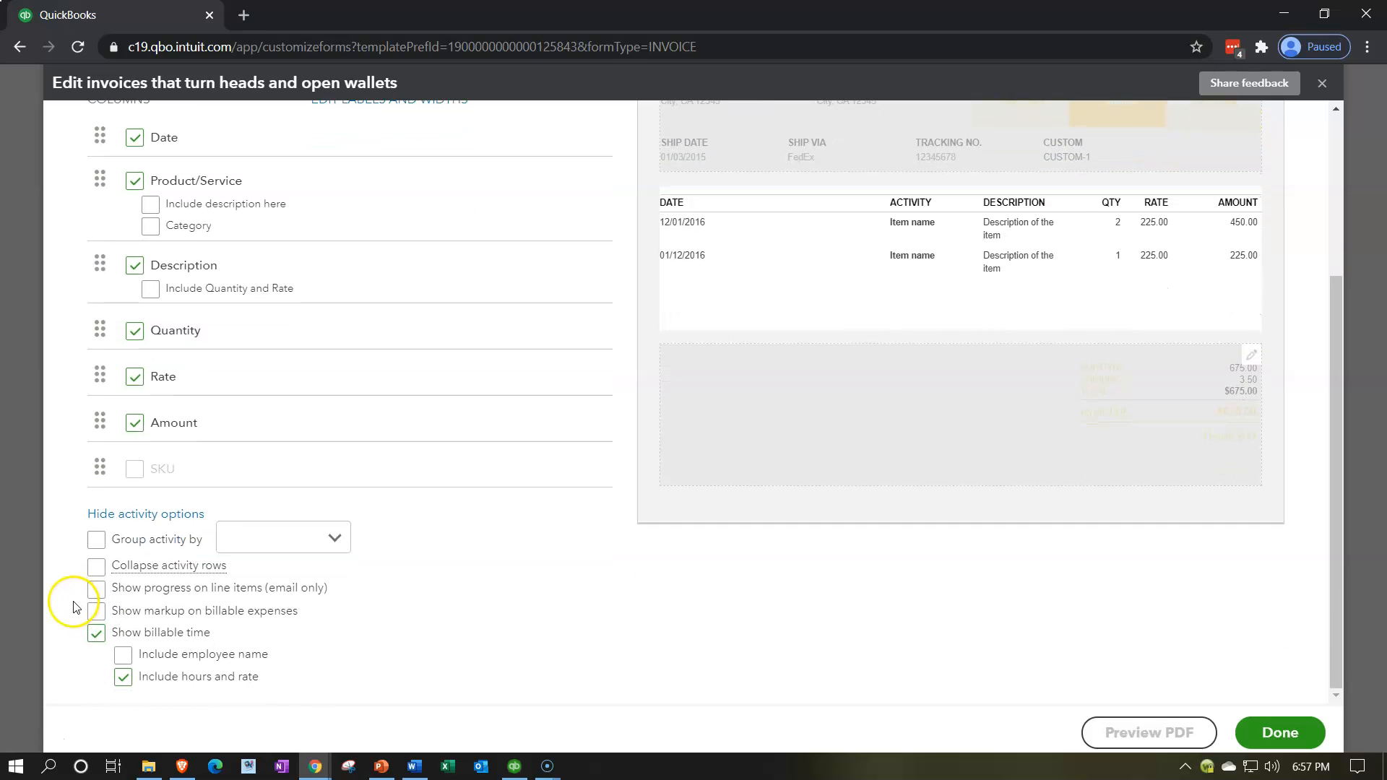
click(333, 539)
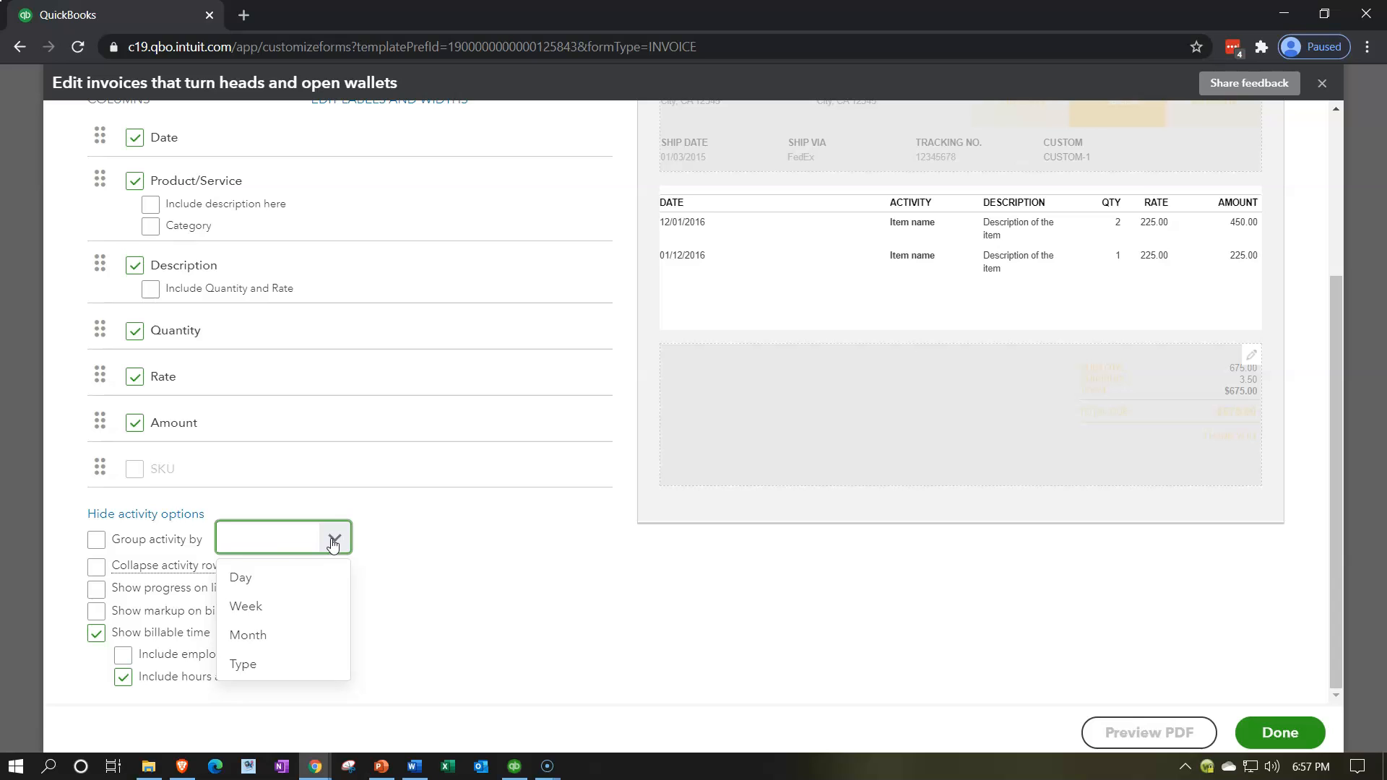
click(505, 597)
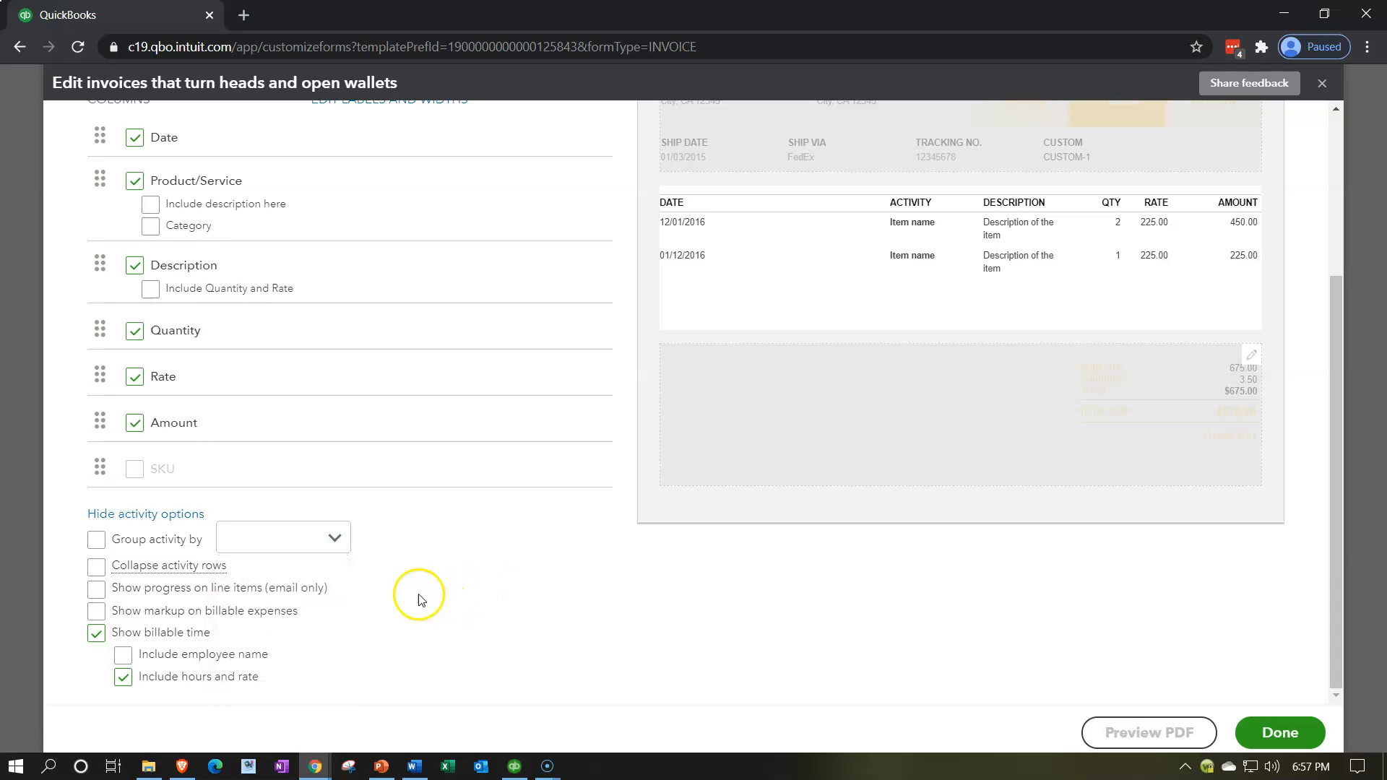
click(96, 567)
click(96, 567)
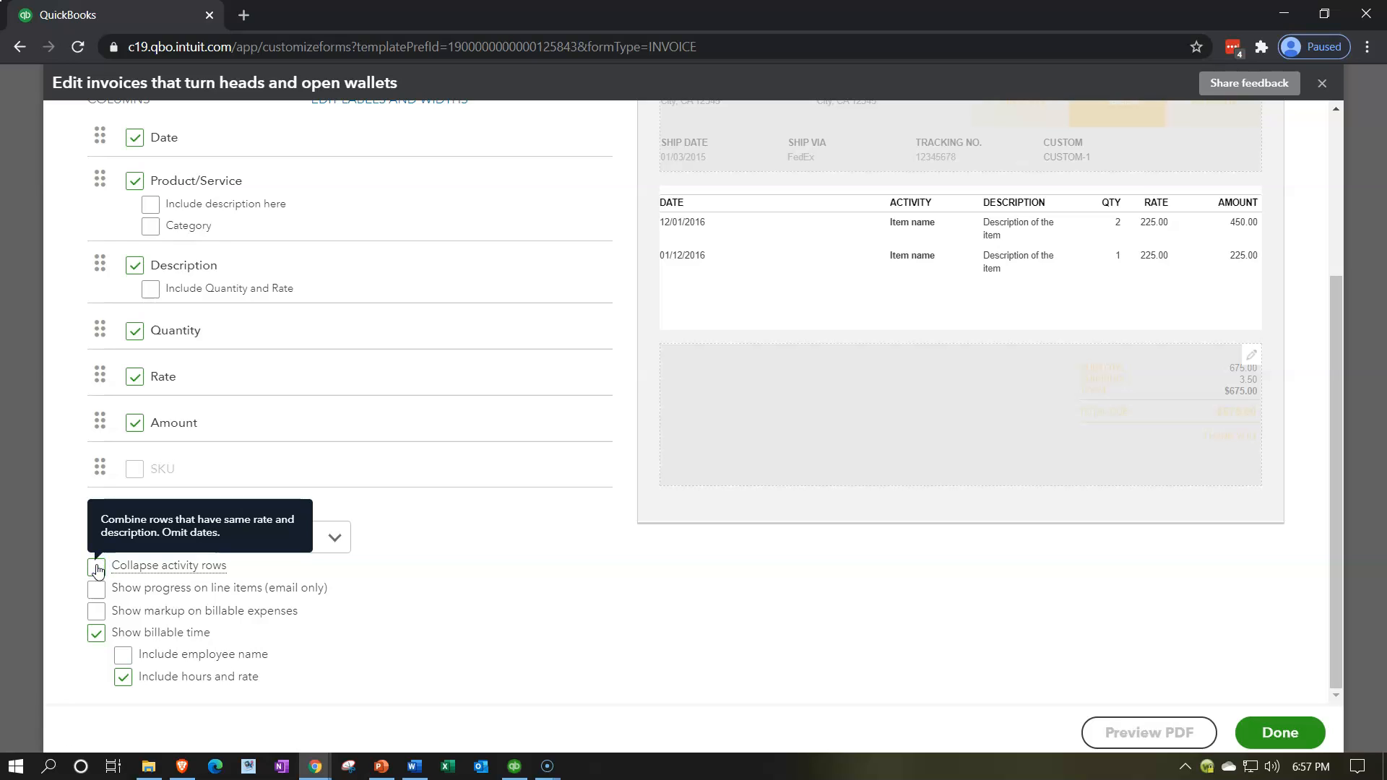
Toggle row collapsing and line-item progress, leaving both off with billable time hours and rate shown
click(96, 590)
click(97, 567)
click(99, 569)
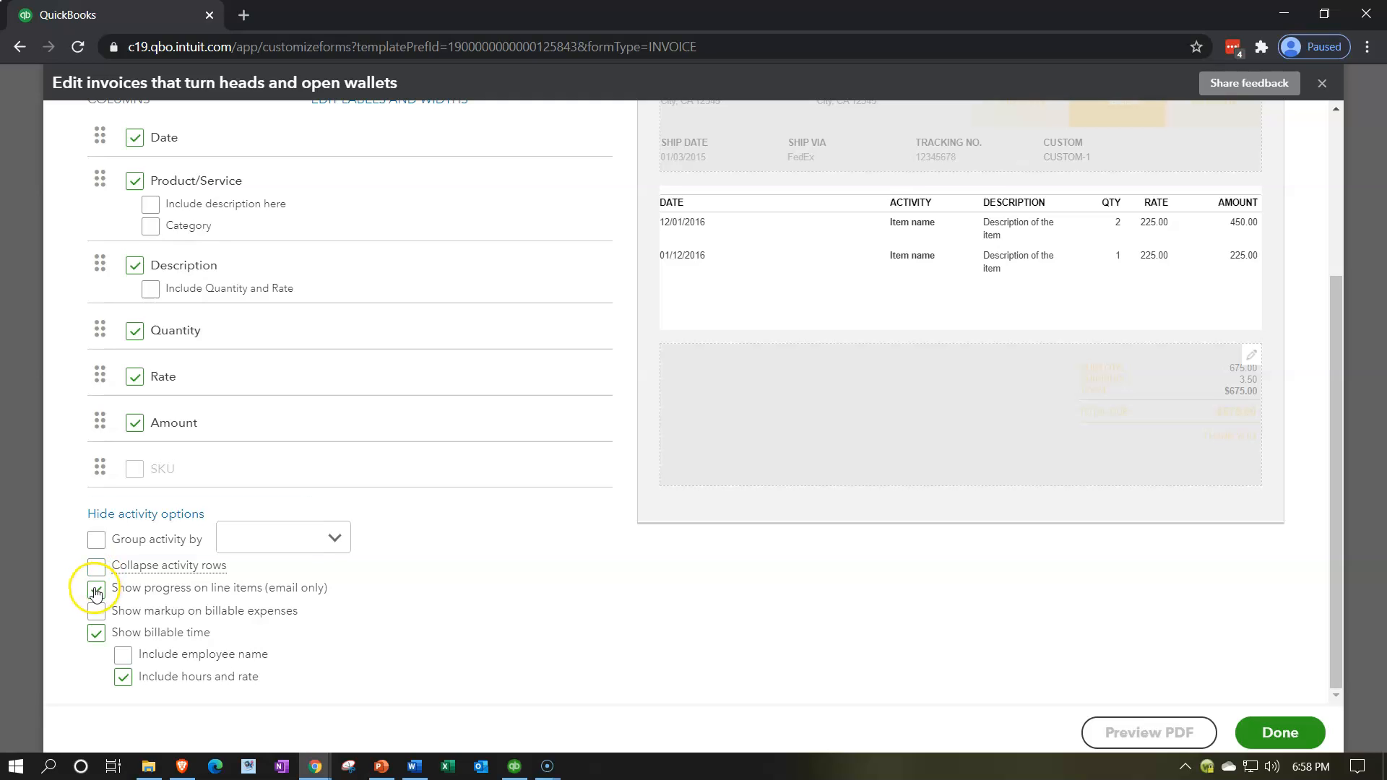
click(93, 587)
click(94, 586)
click(76, 630)
click(96, 612)
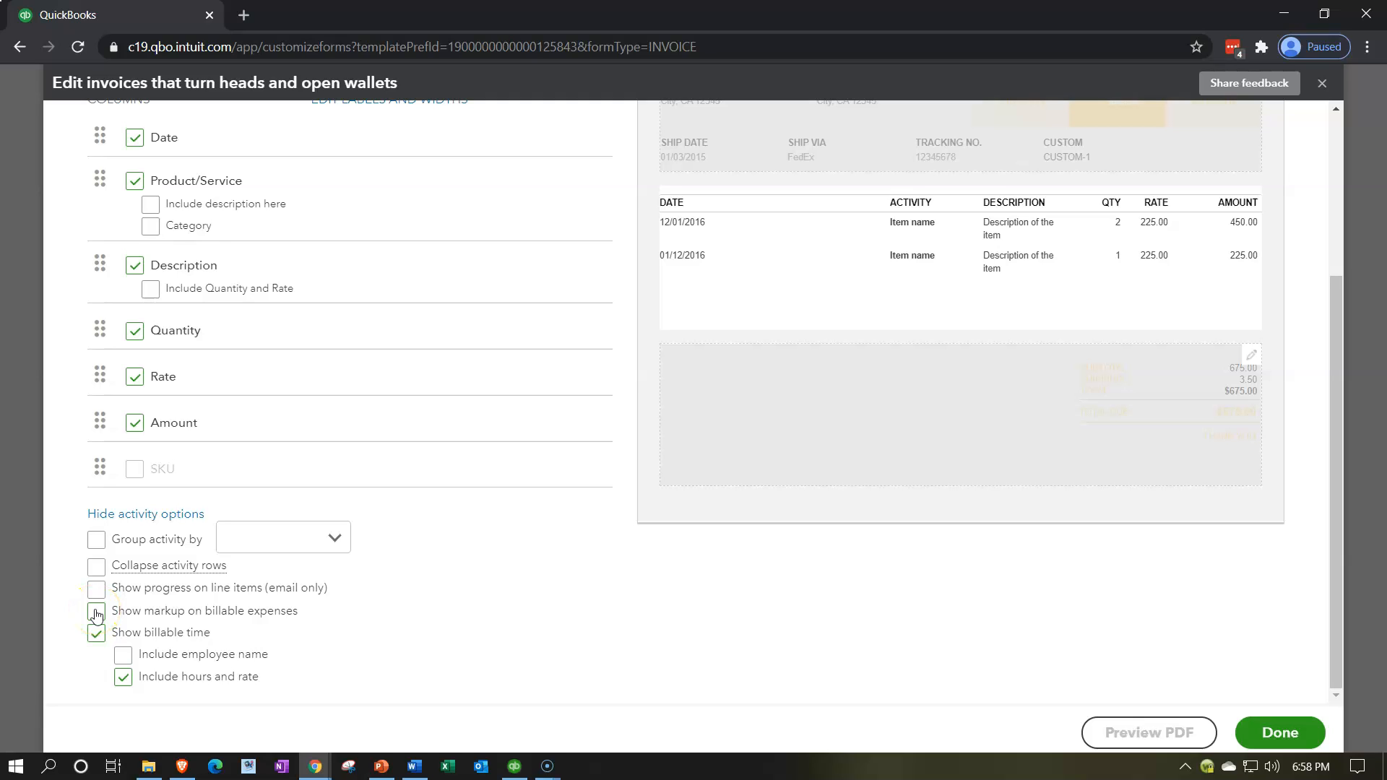
click(78, 639)
Hide the extra activity options and drag Rate ahead of Quantity, then restore Quantity, Rate, Amount
click(98, 514)
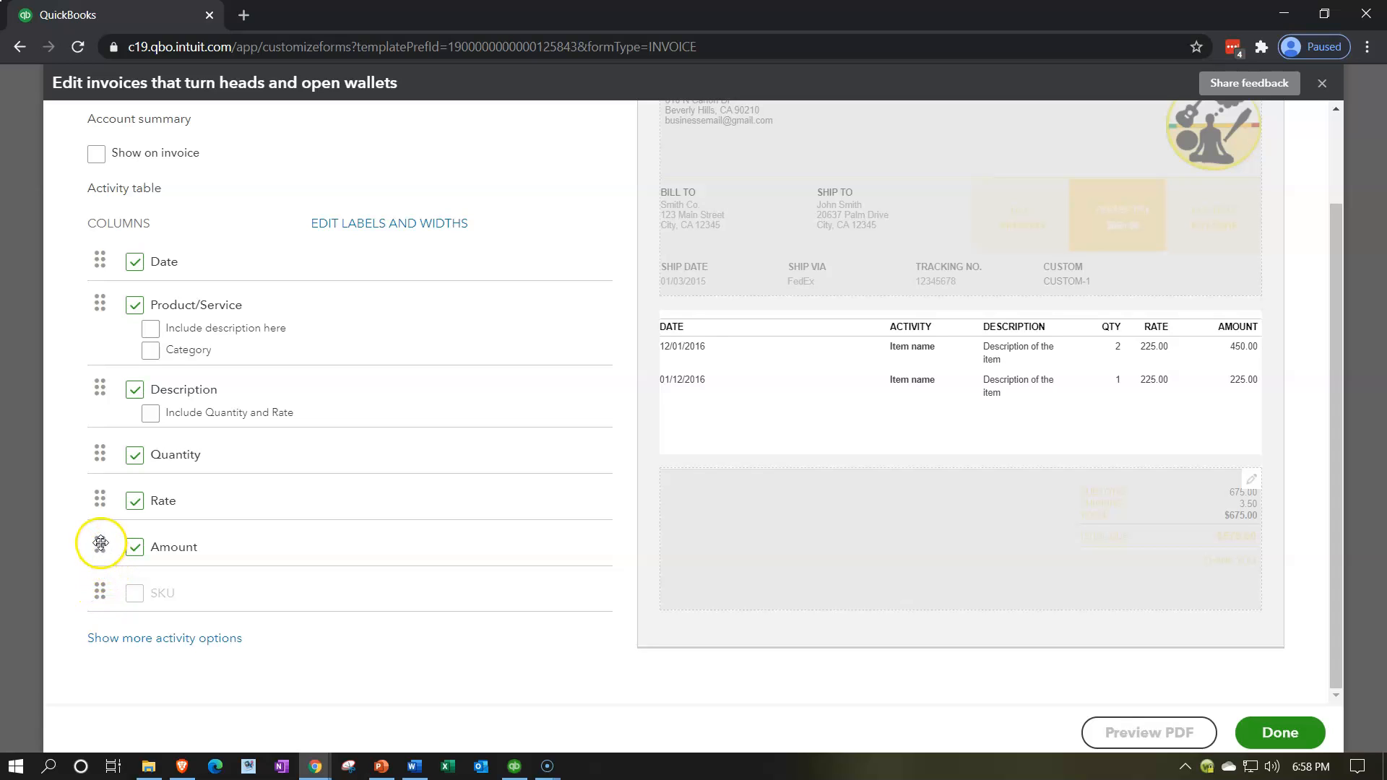
drag(100, 542, 101, 446)
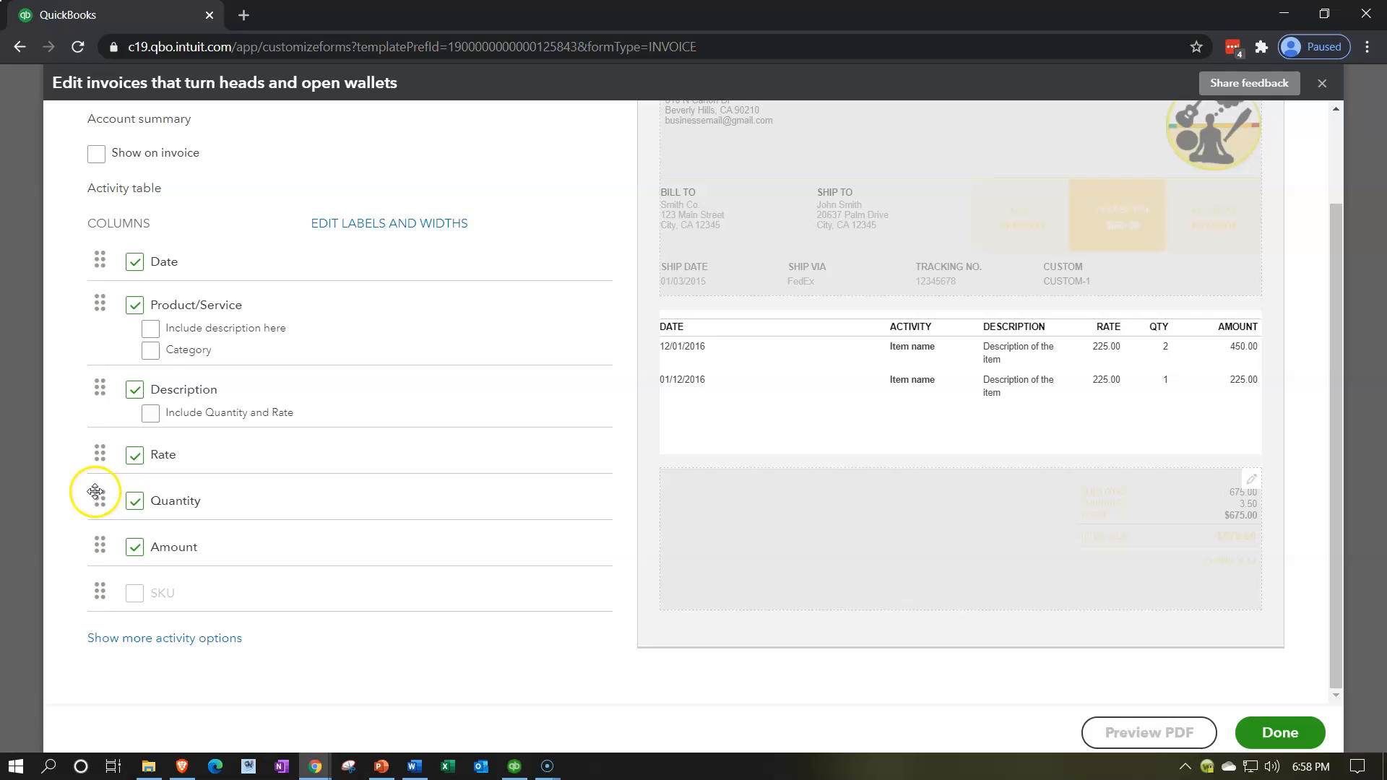
drag(94, 493, 102, 452)
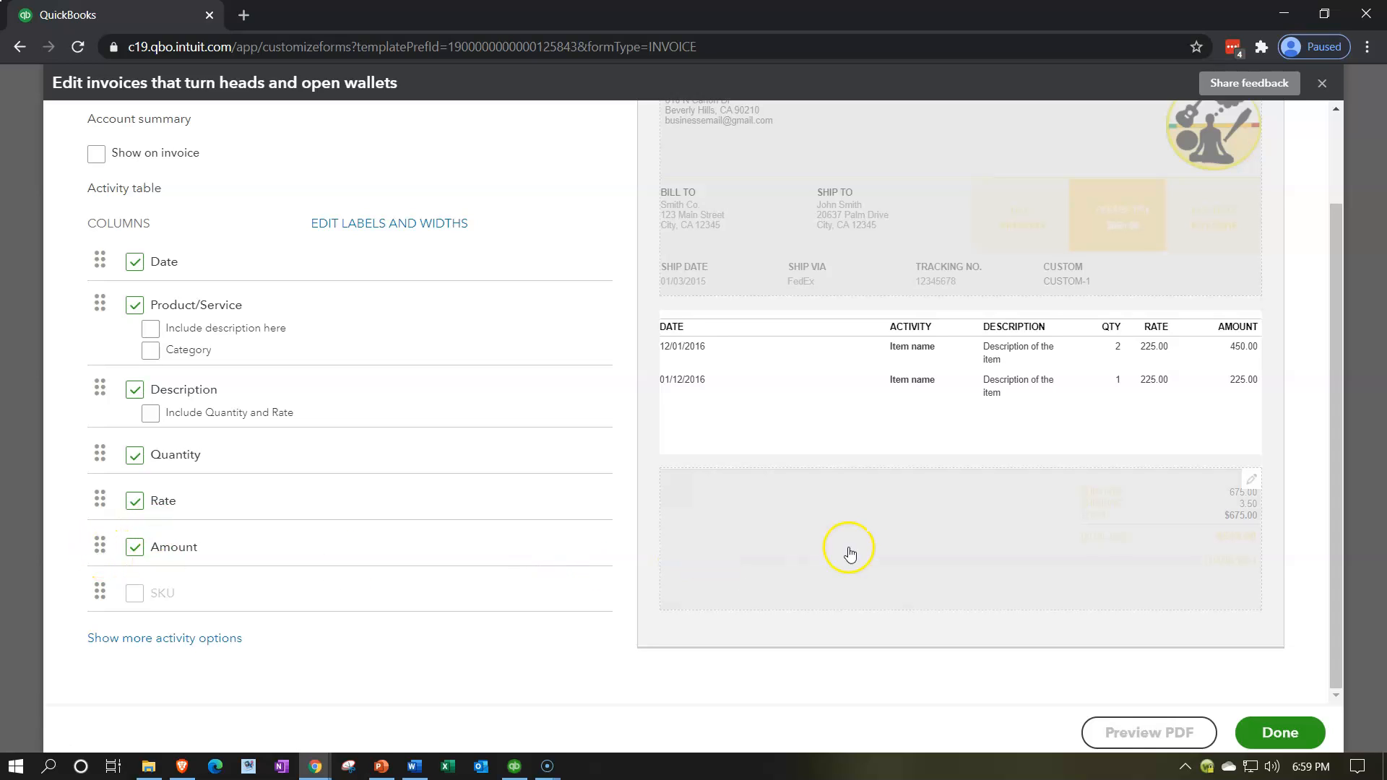
In the invoice footer's Display options, try Discount, Deposit and Estimate summary, then leave all three unticked
click(1250, 479)
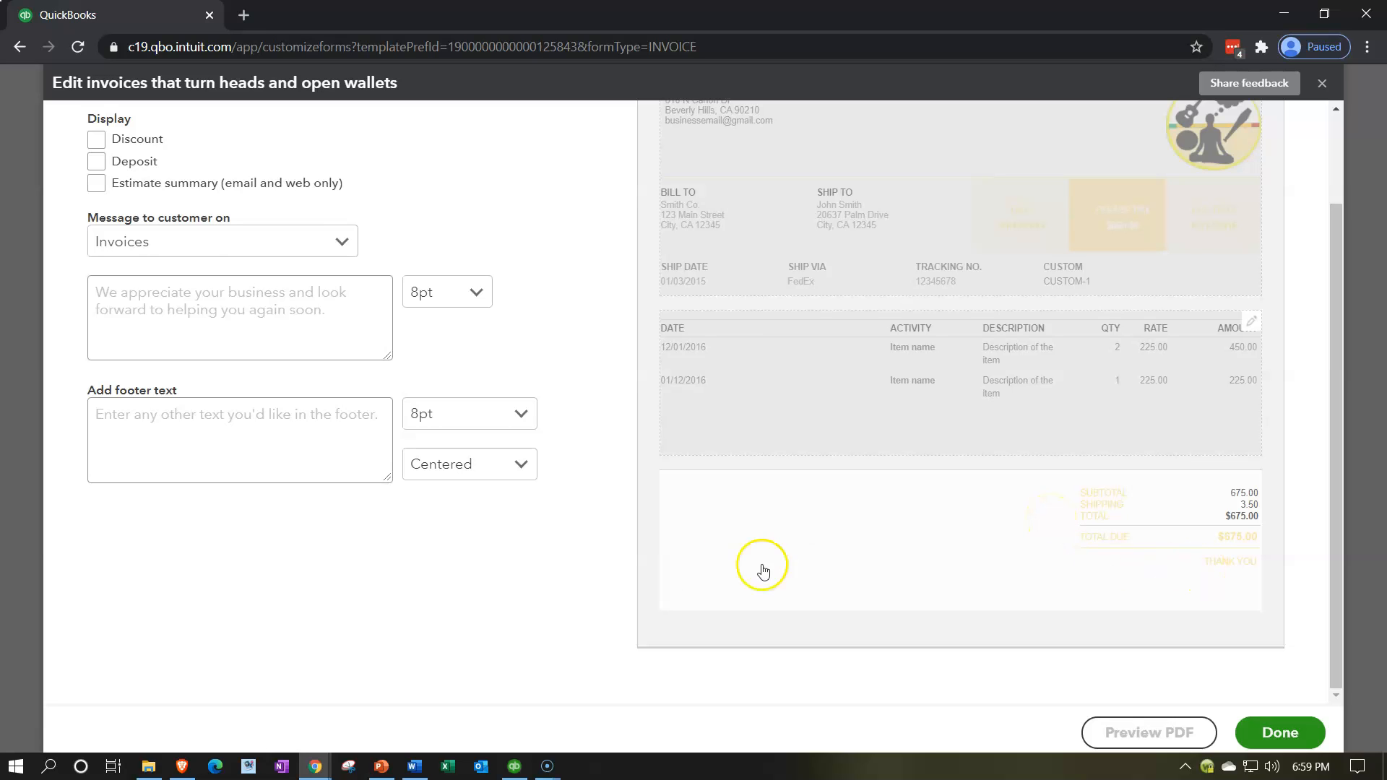
scroll(531, 573, up, 1)
scroll(531, 573, up, 1)
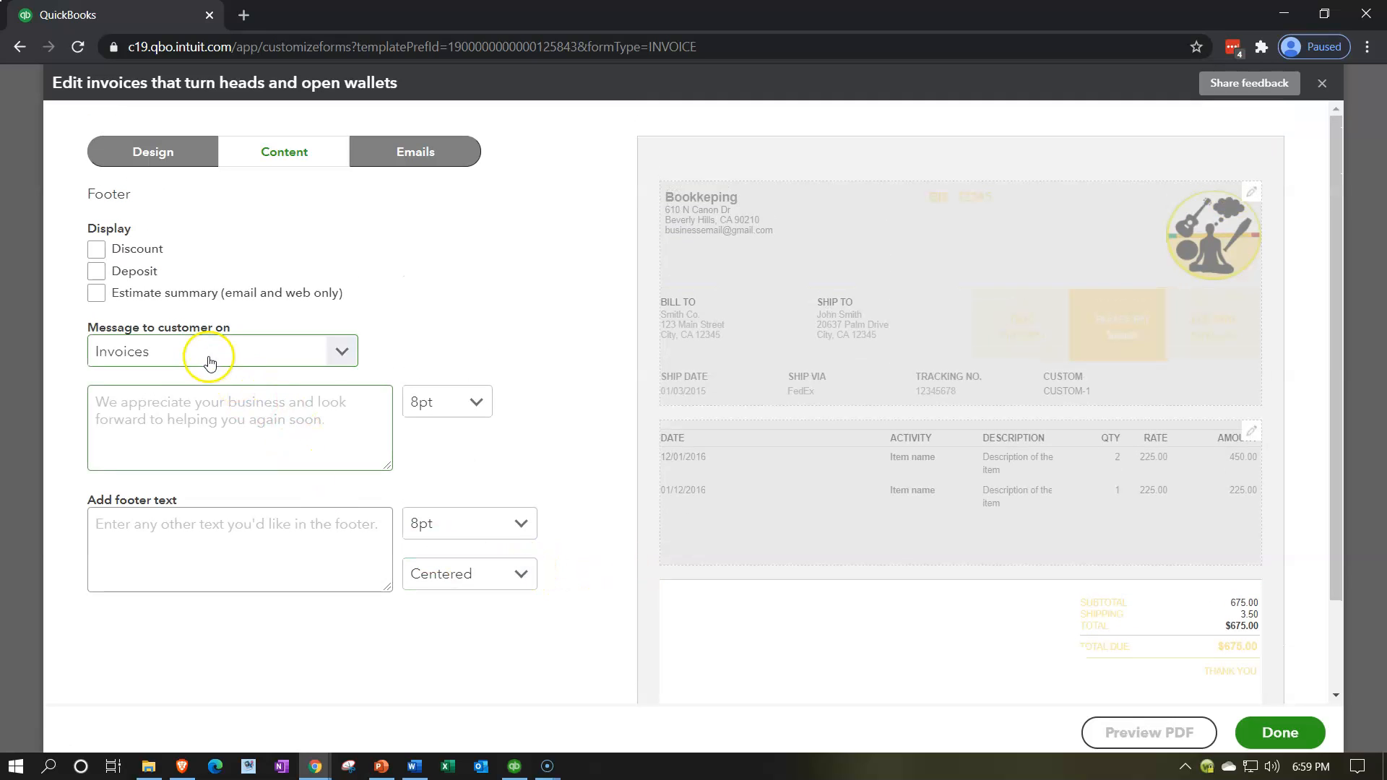
click(97, 251)
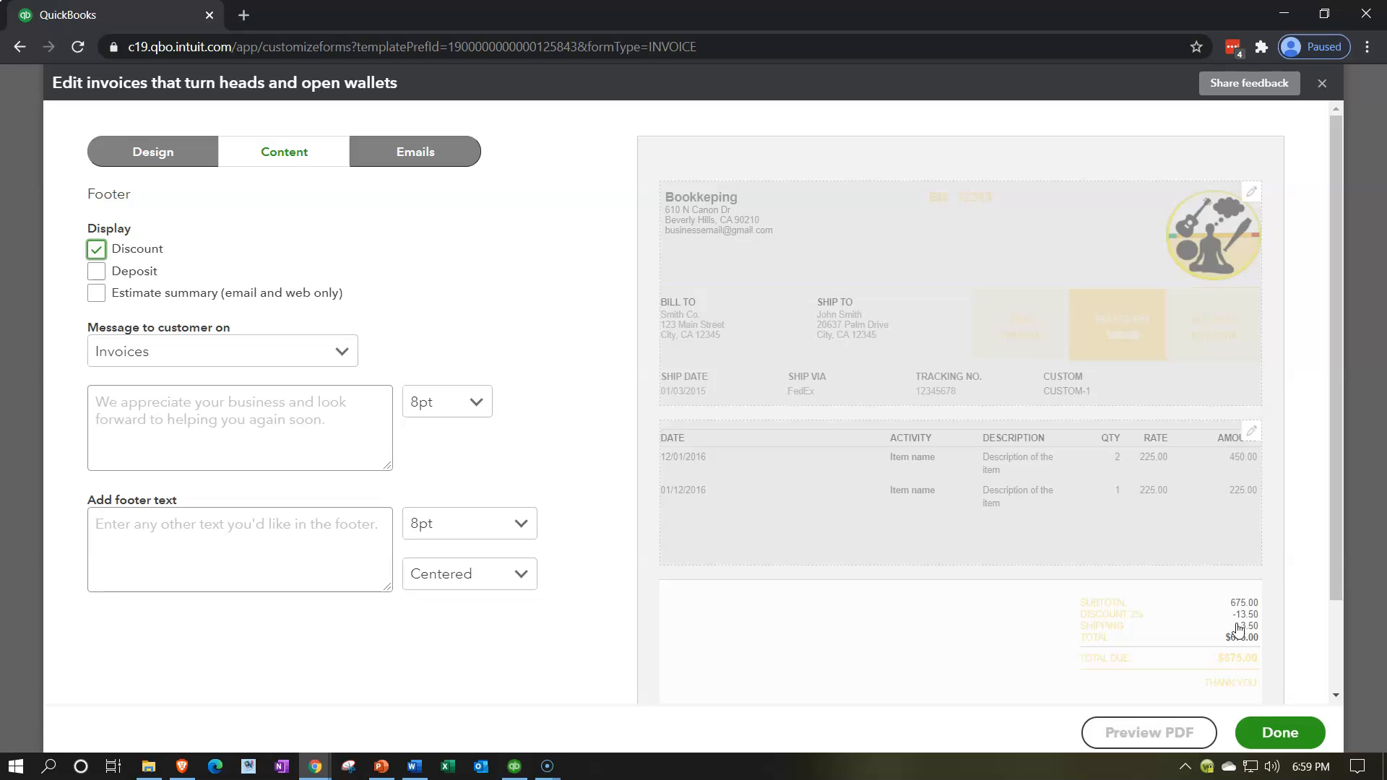
click(96, 272)
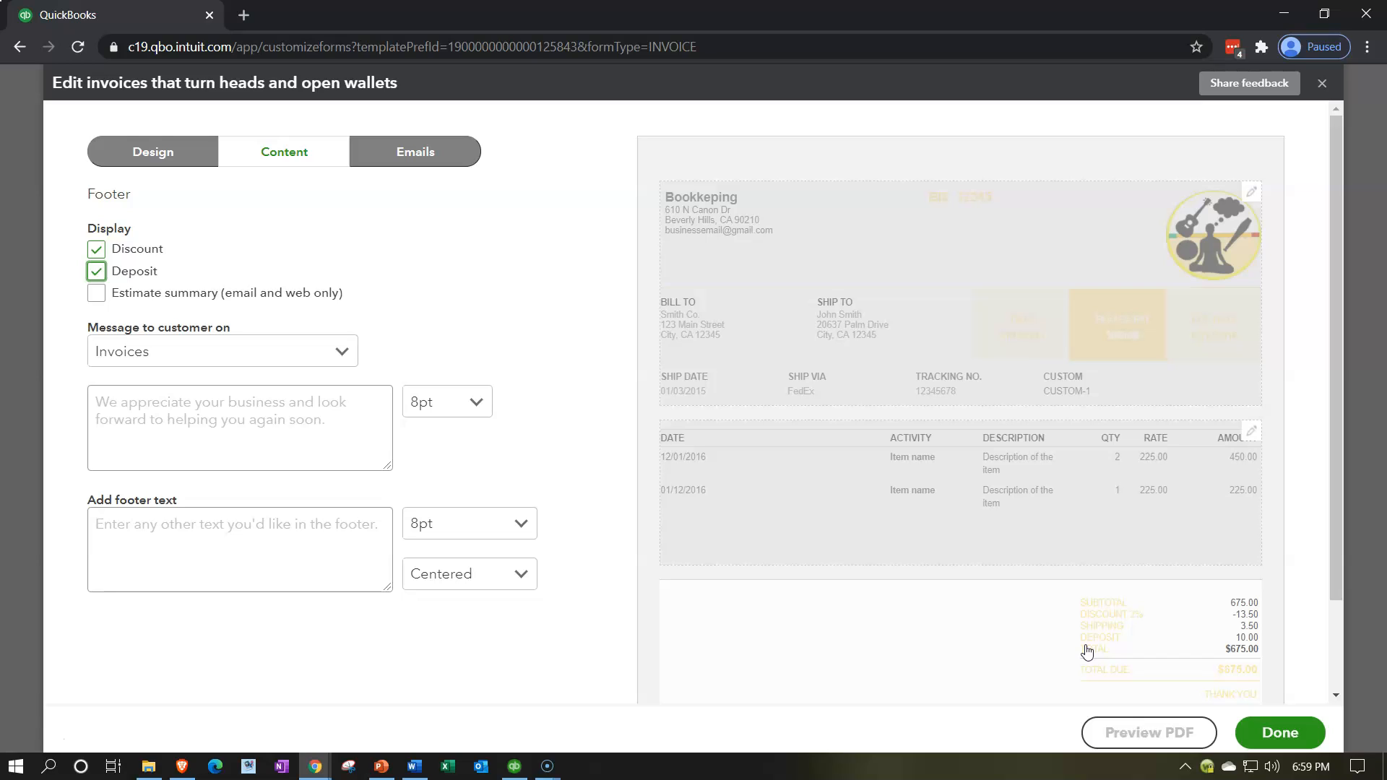
click(97, 293)
click(97, 292)
click(95, 272)
click(97, 248)
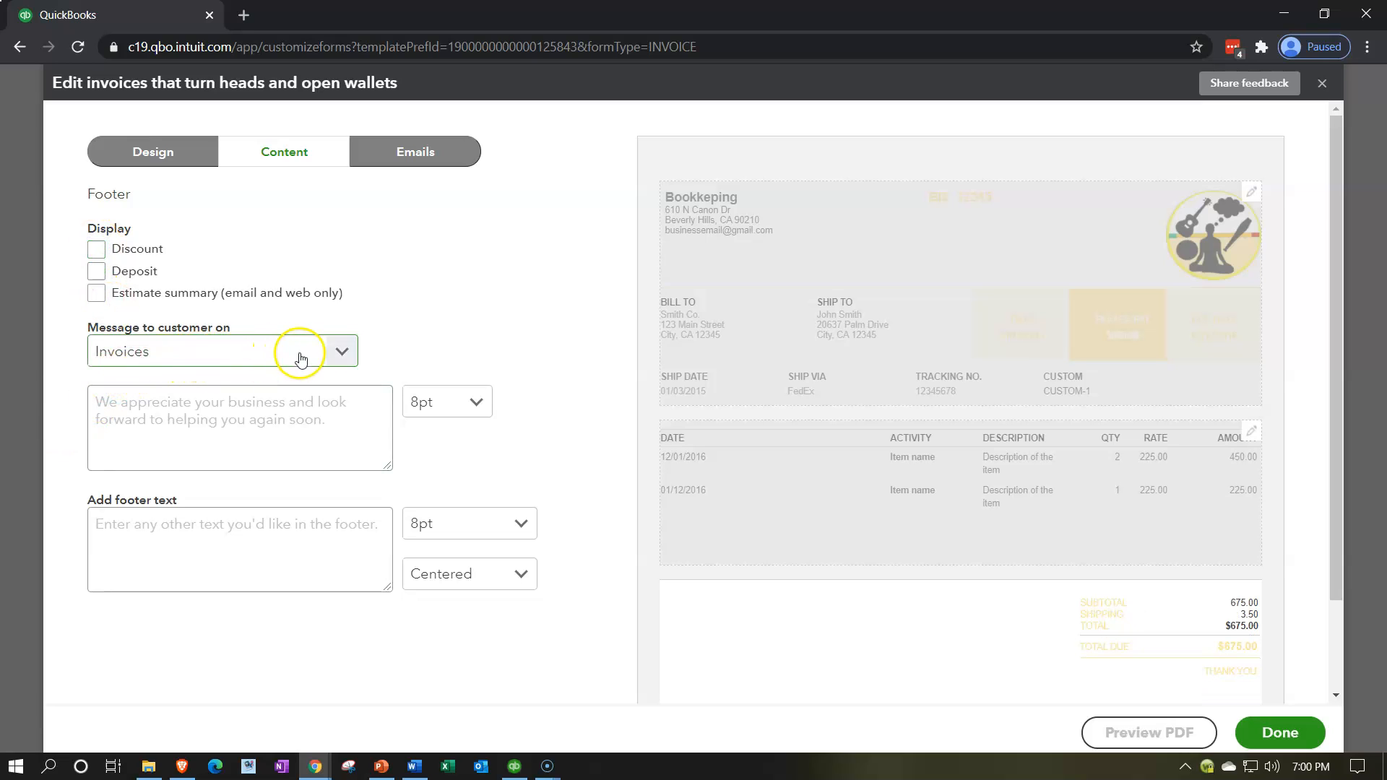
Keep the message on Invoices and enter the customer message 'Thank you' at 12pt
click(340, 351)
click(339, 352)
click(210, 437)
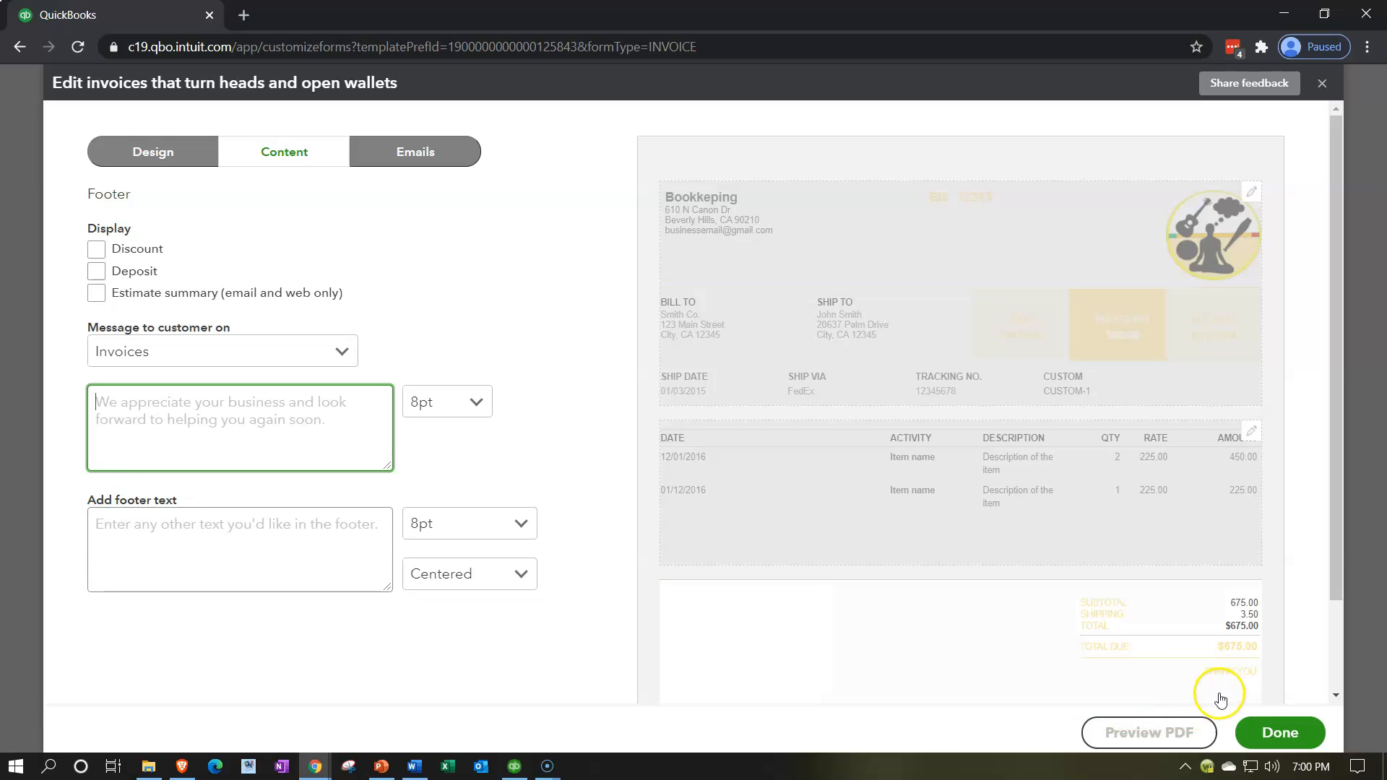
click(199, 565)
text(Thank you)
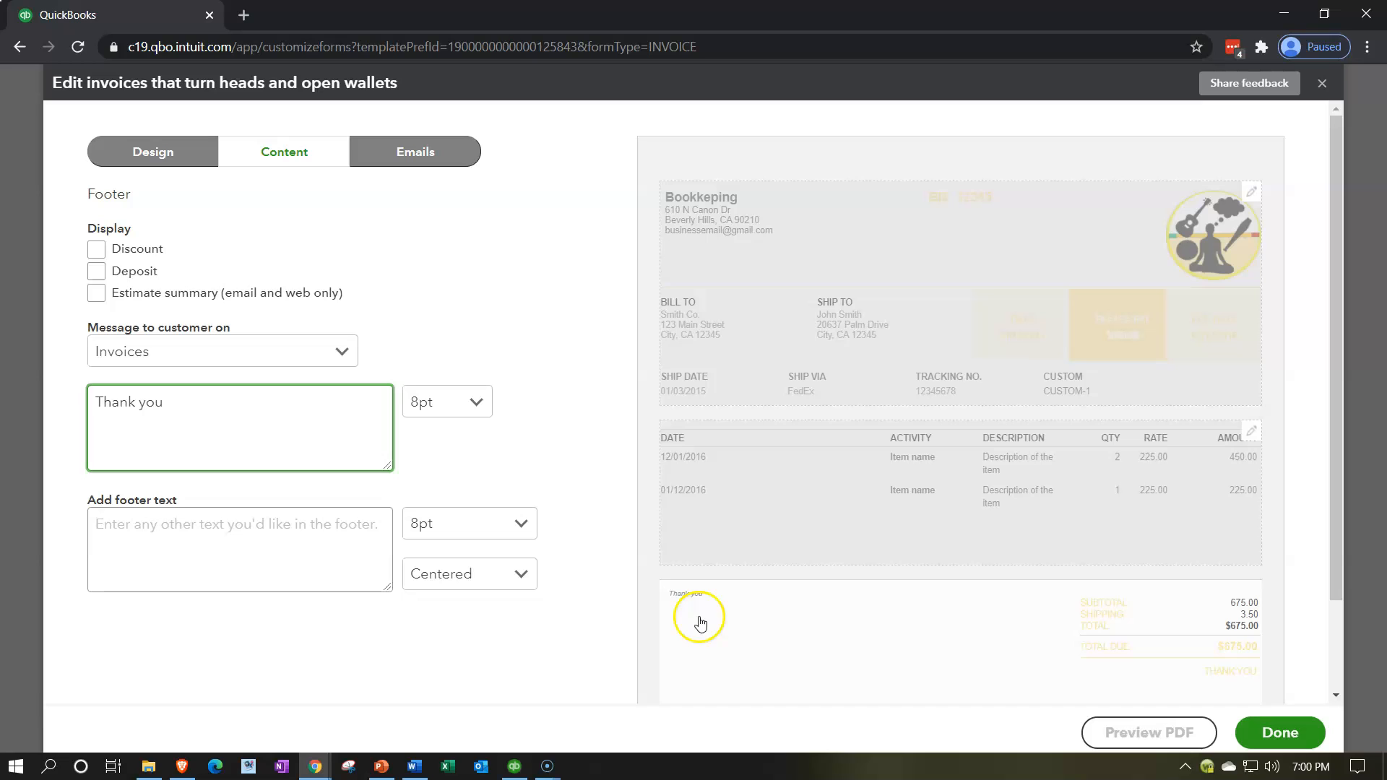
click(475, 402)
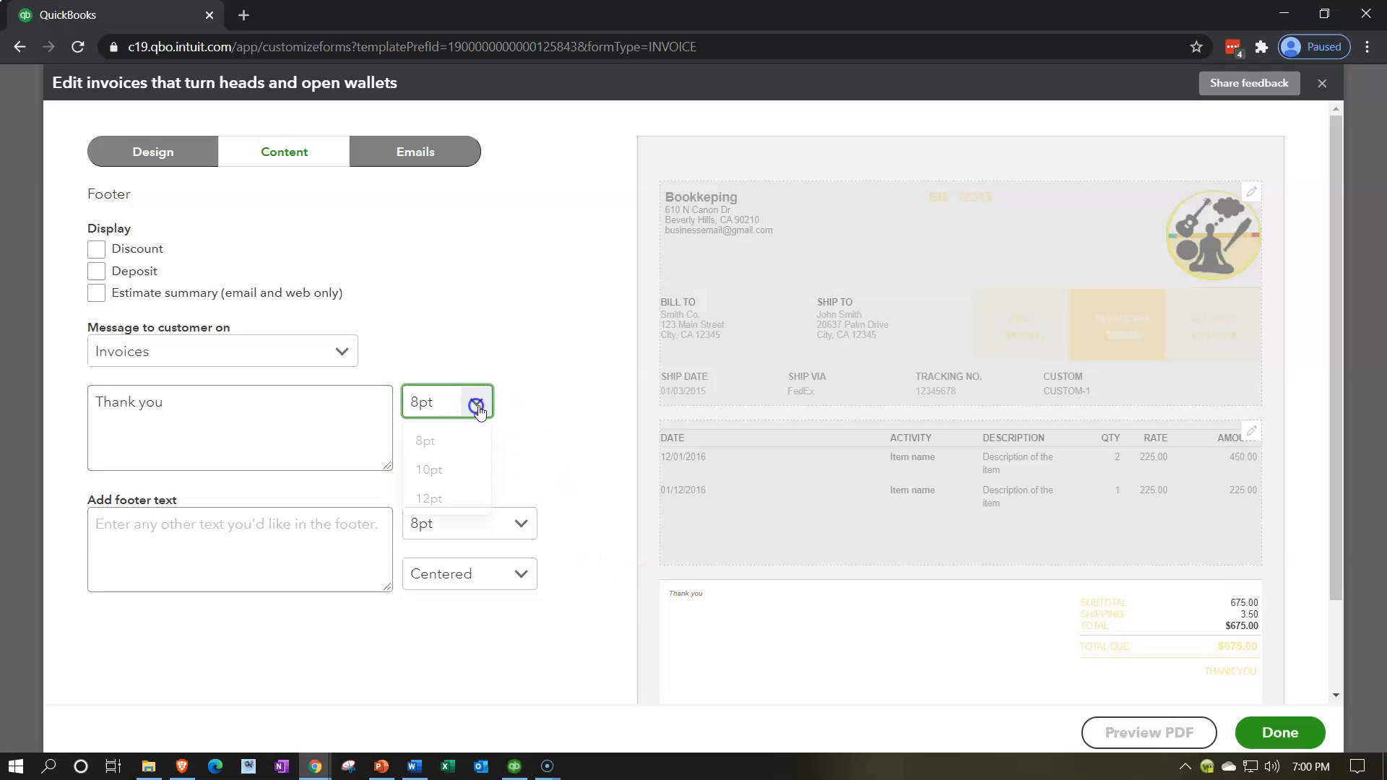
click(448, 500)
Add the footer text 'Test' and set its alignment to Centered
click(232, 561)
text(Test)
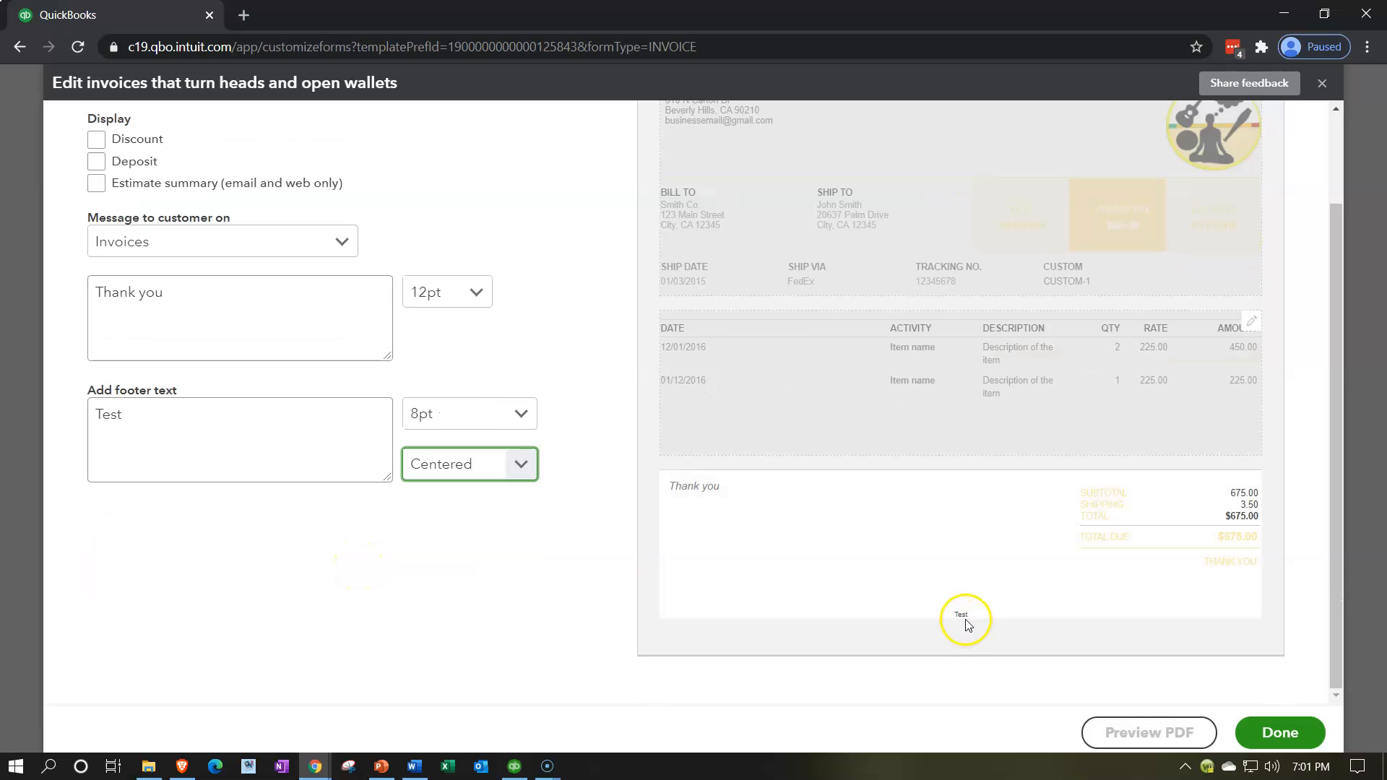
click(521, 465)
click(490, 495)
click(519, 468)
click(486, 561)
click(533, 464)
click(496, 529)
scroll(656, 627, up, 2)
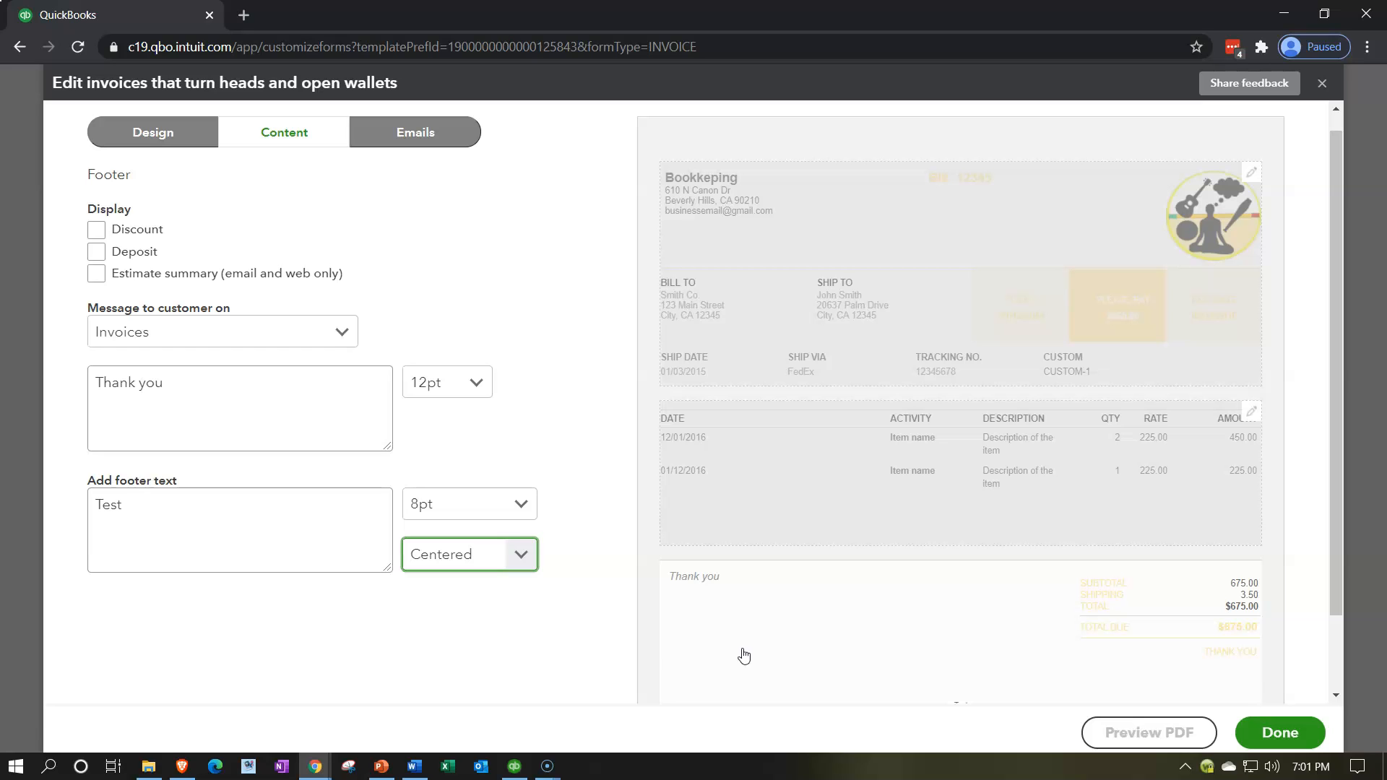
scroll(628, 614, up, 1)
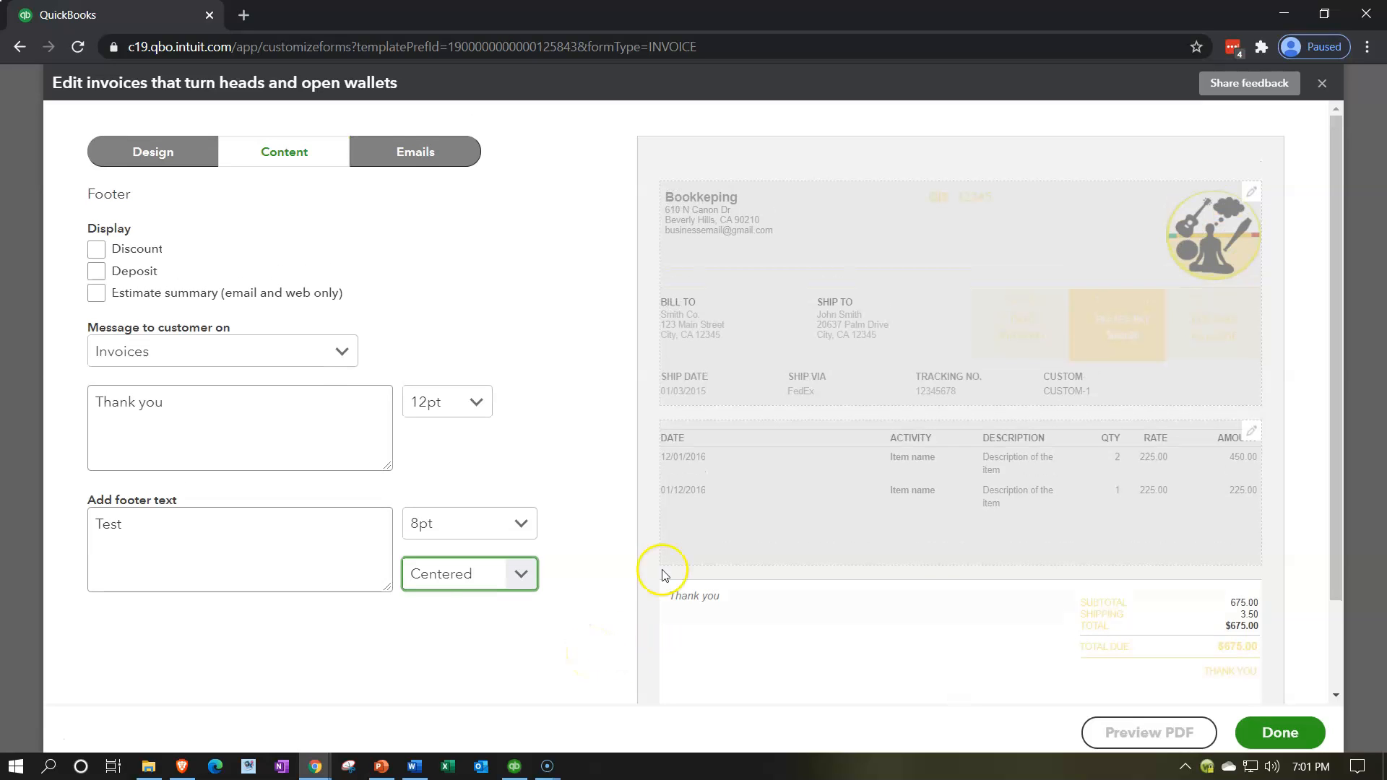